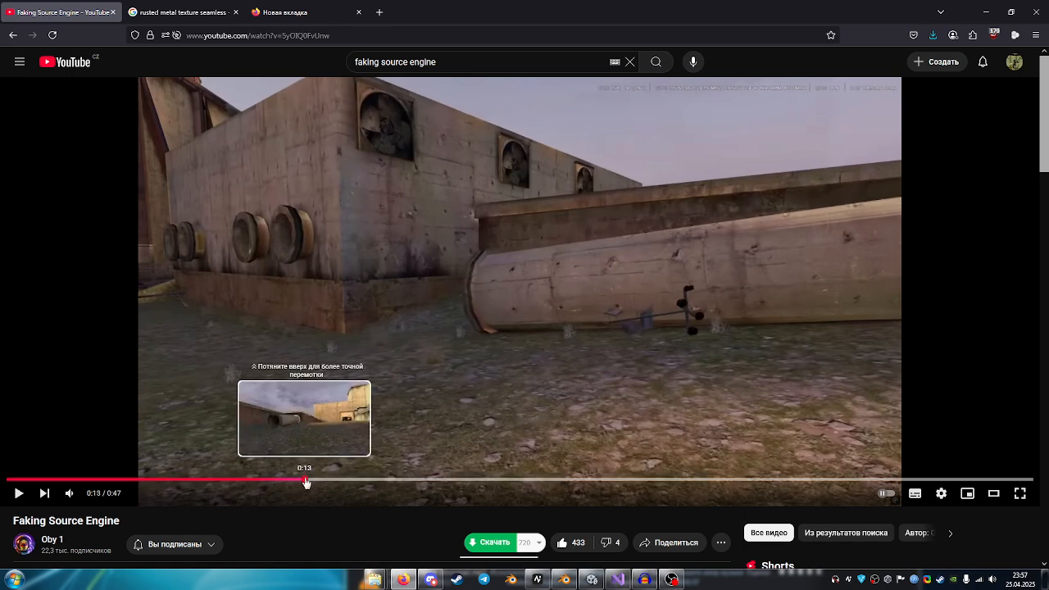
Skim the Faking Source Engine video at about 0:13, 0:16 and 0:25 for reference shots of the level.
left_click(304, 479)
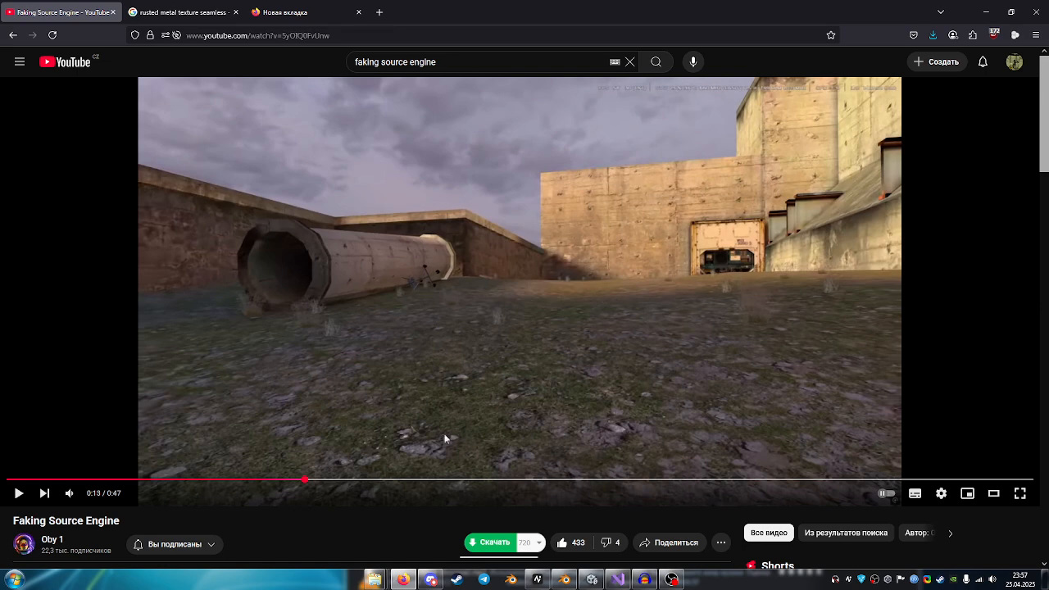
left_click(357, 479)
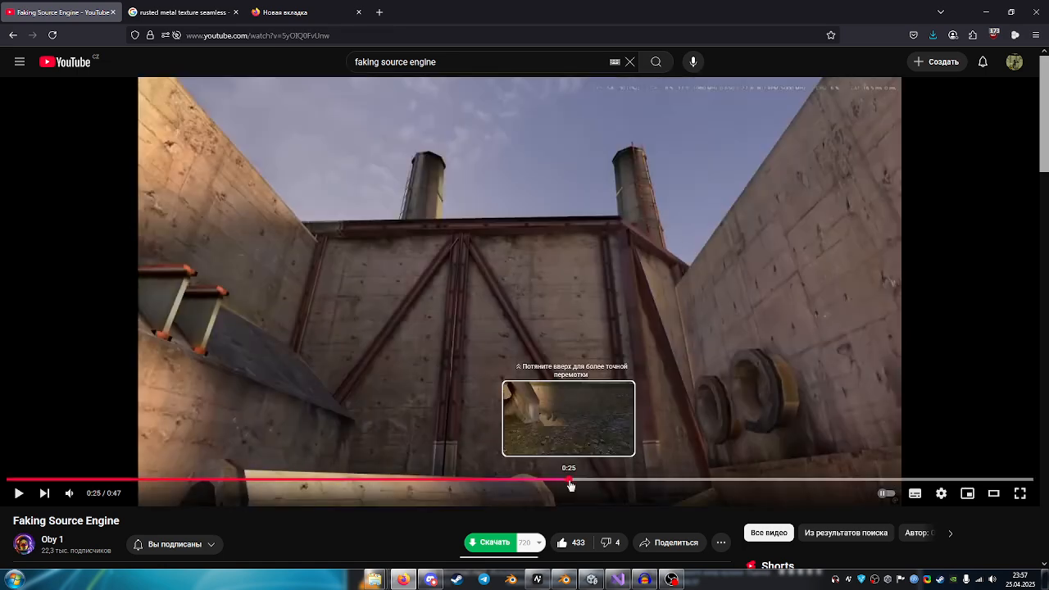
left_click(569, 479)
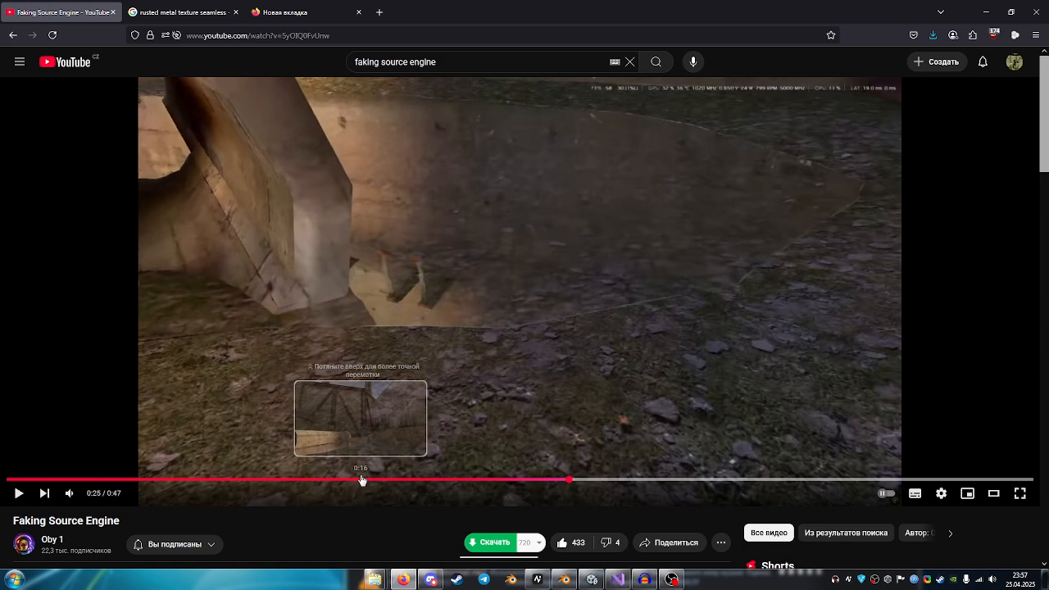
left_click(362, 480)
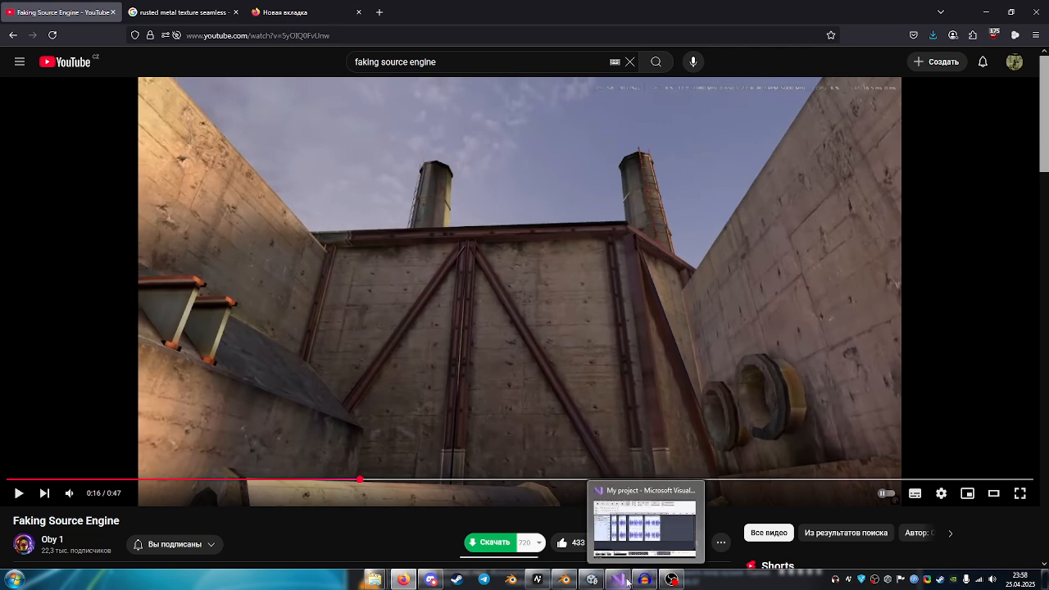
Switch to Unity and look over the canals_demo scene from the rusty overhead pipe to the barrels and ledge.
left_click(591, 579)
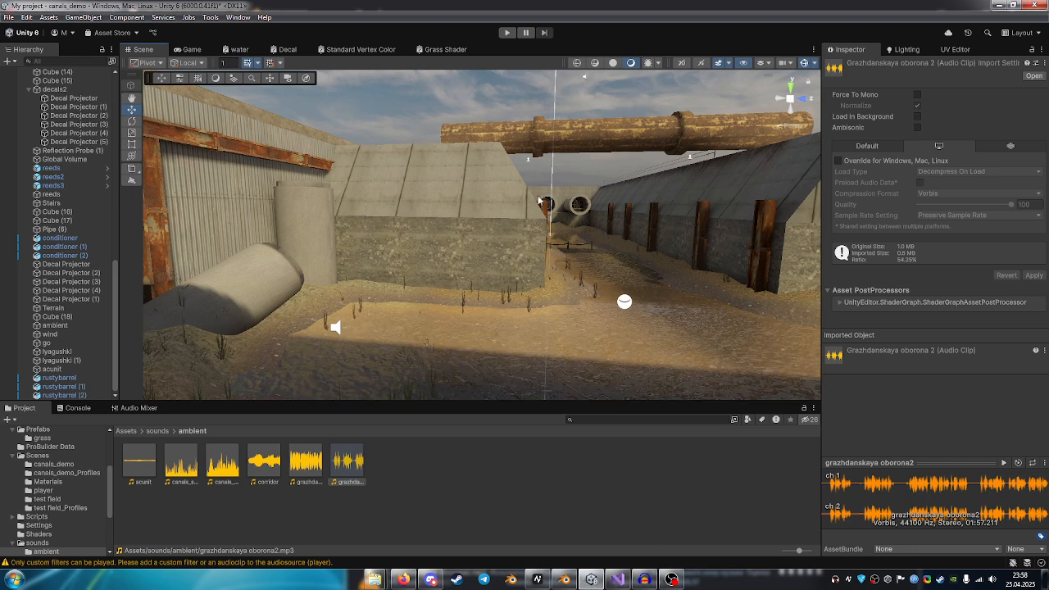
right_click_drag(544, 215, 541, 275)
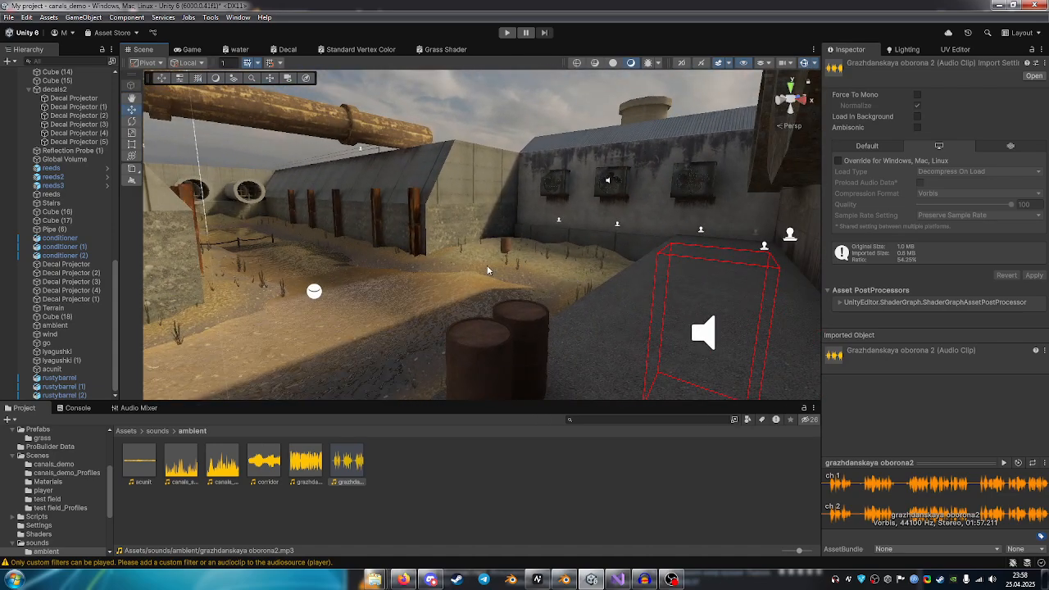
right_click_drag(573, 279, 523, 287)
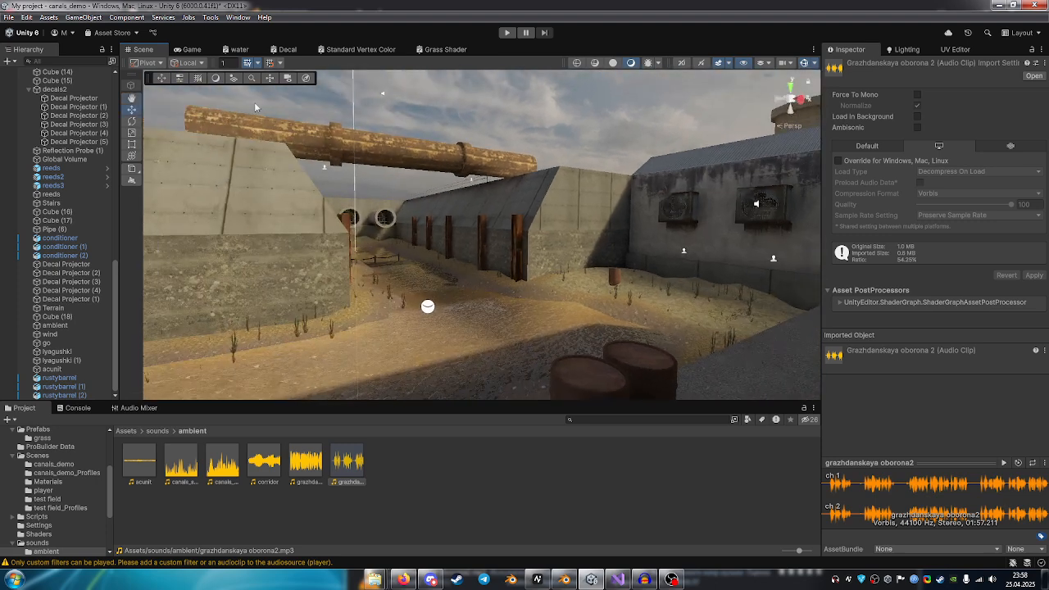
right_click_drag(503, 240, 456, 127)
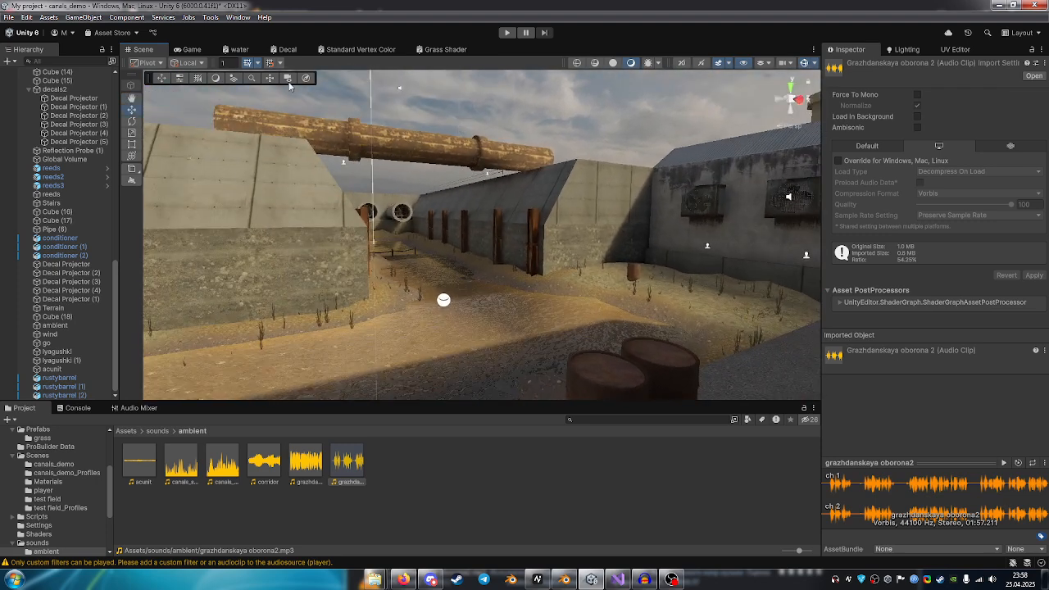
Run the scene in play mode and maximize the Game view.
key("ctrl+p")
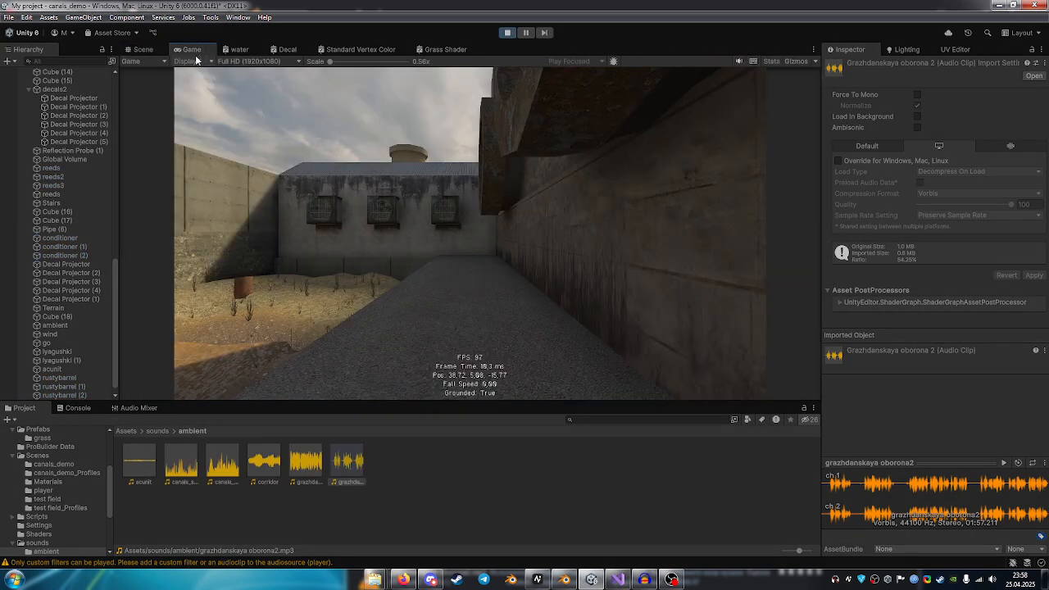
right_click(198, 54)
left_click(228, 88)
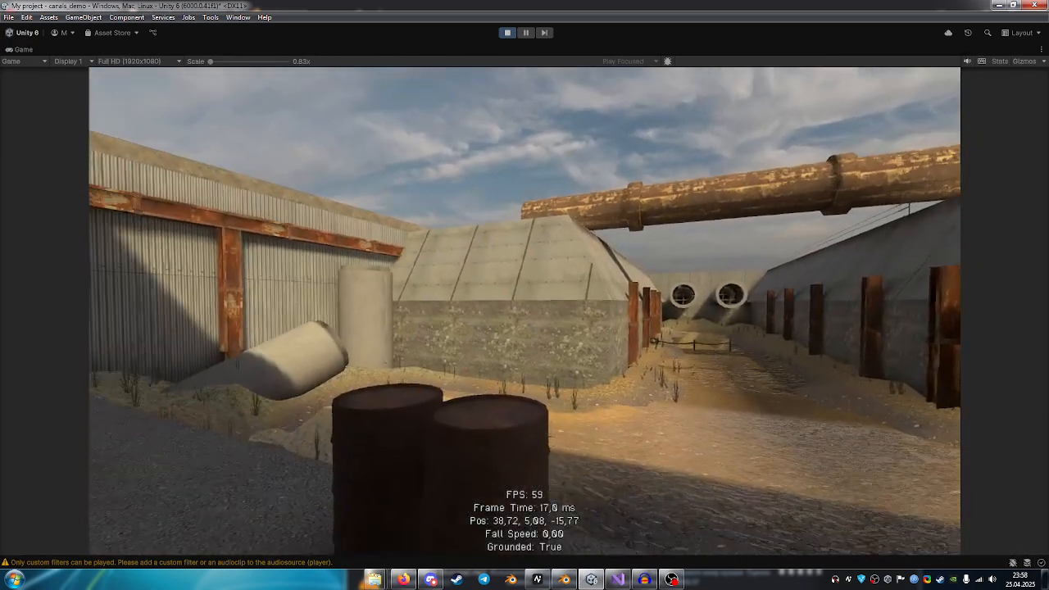
Walk along the concrete ledge to the corrugated metal wall and back to the wall-mounted air conditioners.
key("w")
key("w")
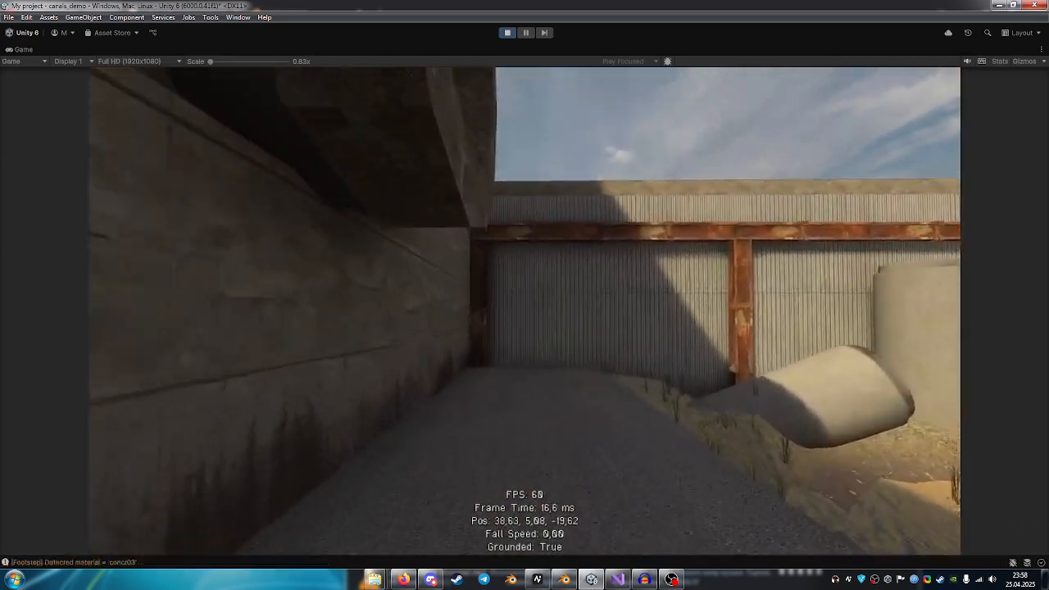
key("w")
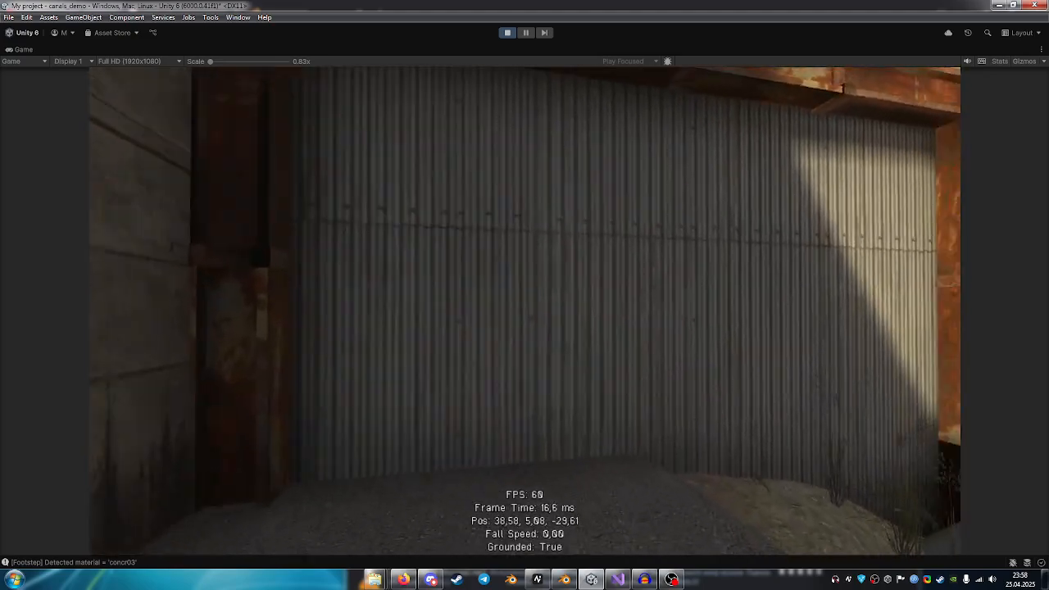
key("w")
key("w")
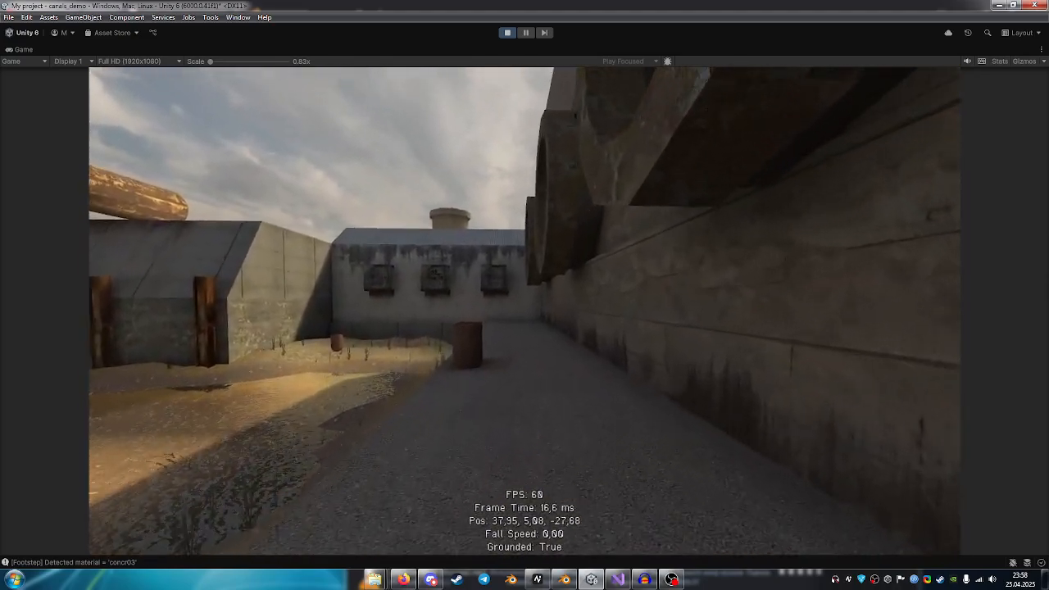
key("w")
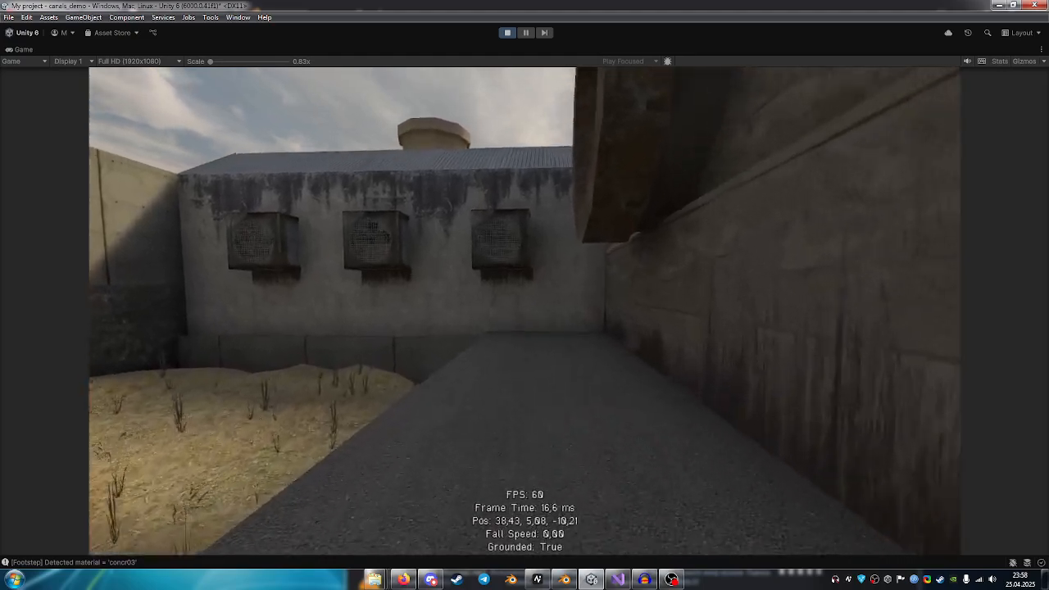
key("w")
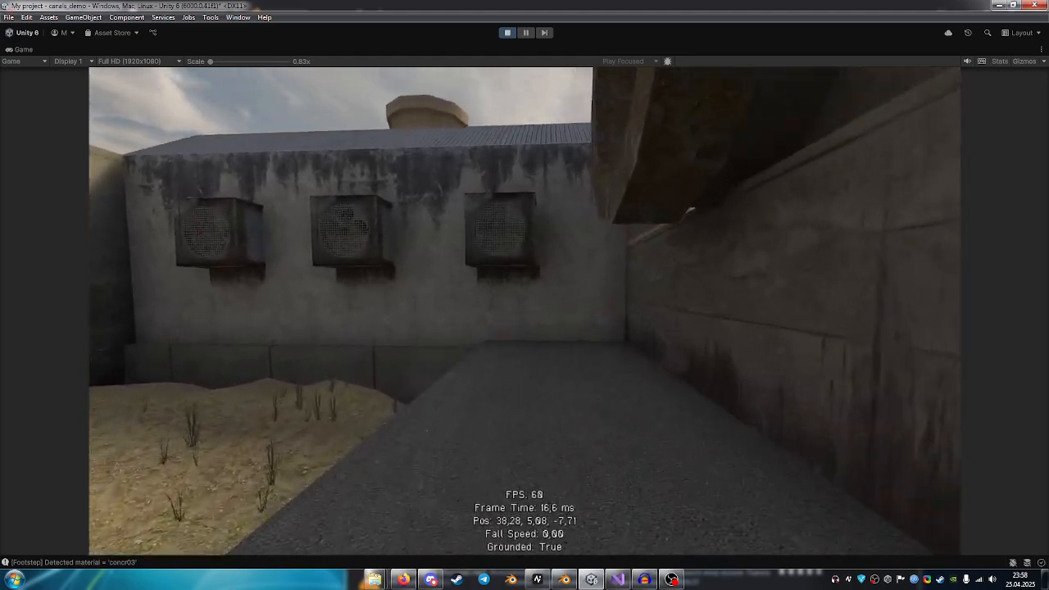
key("w")
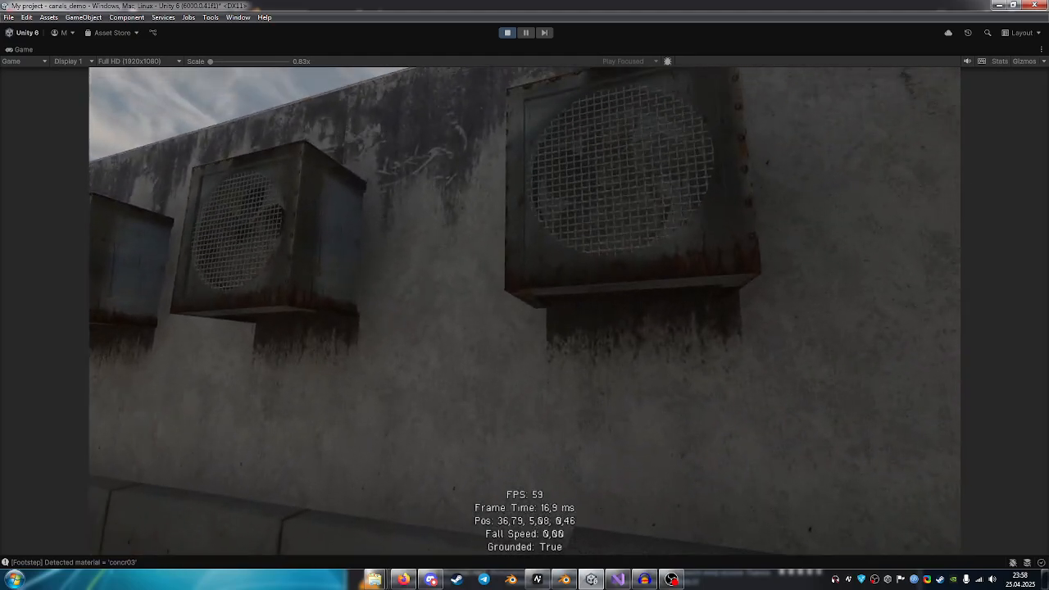
key("w")
key("w")
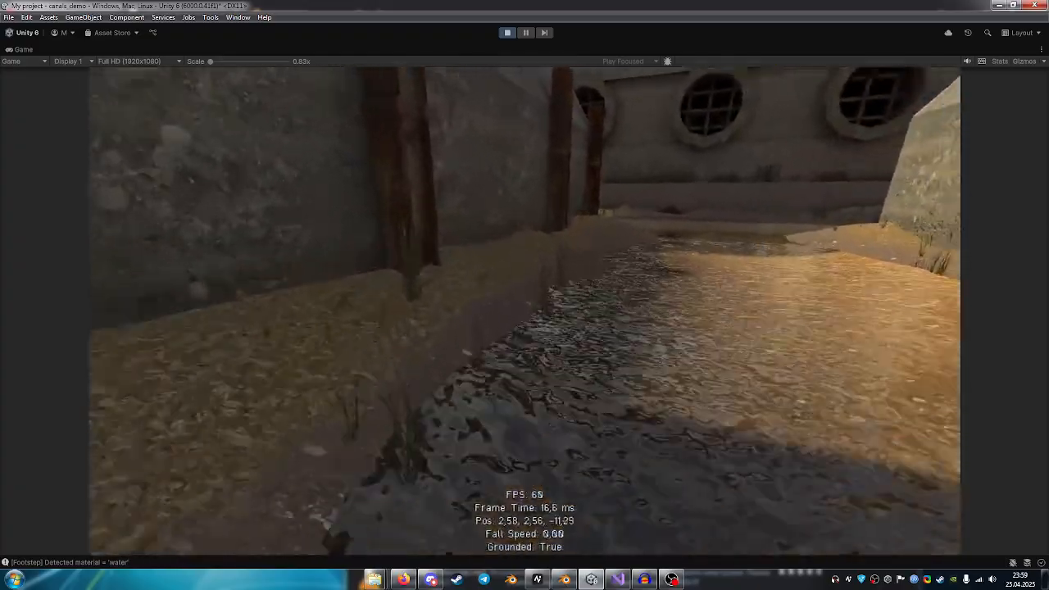
Walk through the canal water past the concrete pipes and the grass by the wall, and end play mode.
key("w")
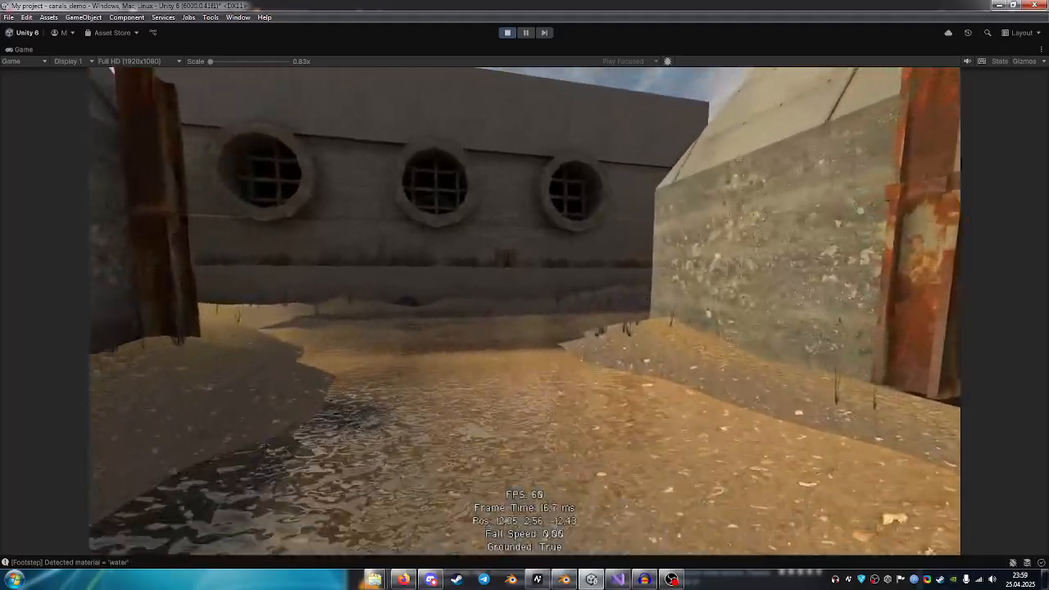
key("w")
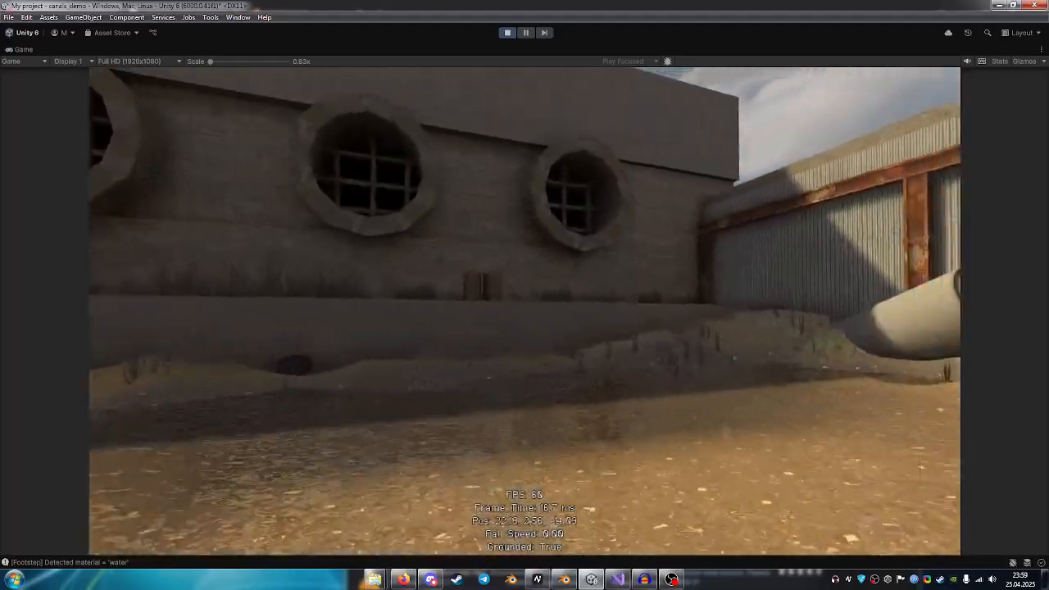
key("w")
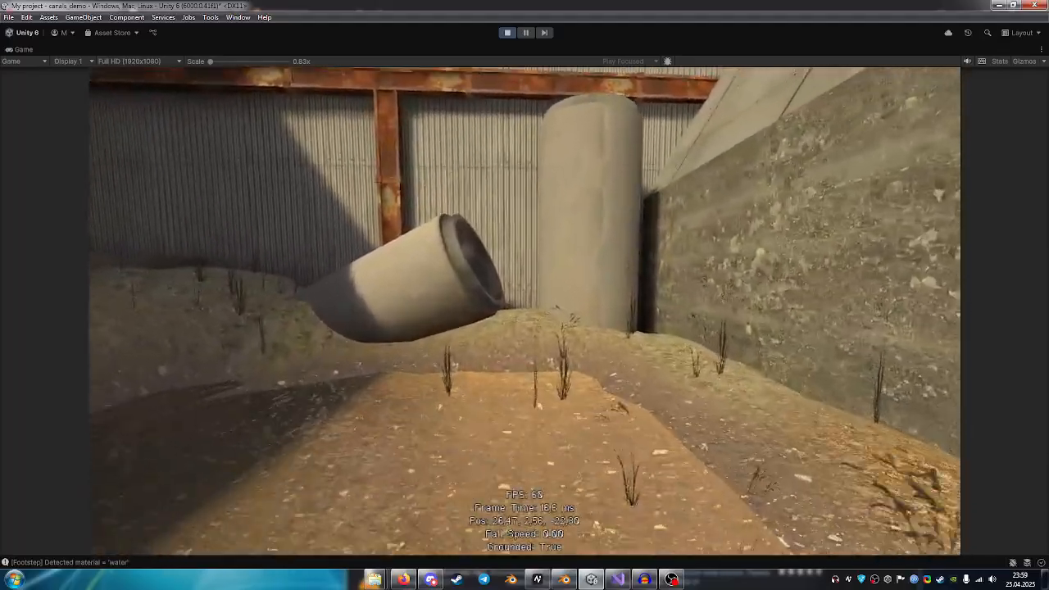
key("w")
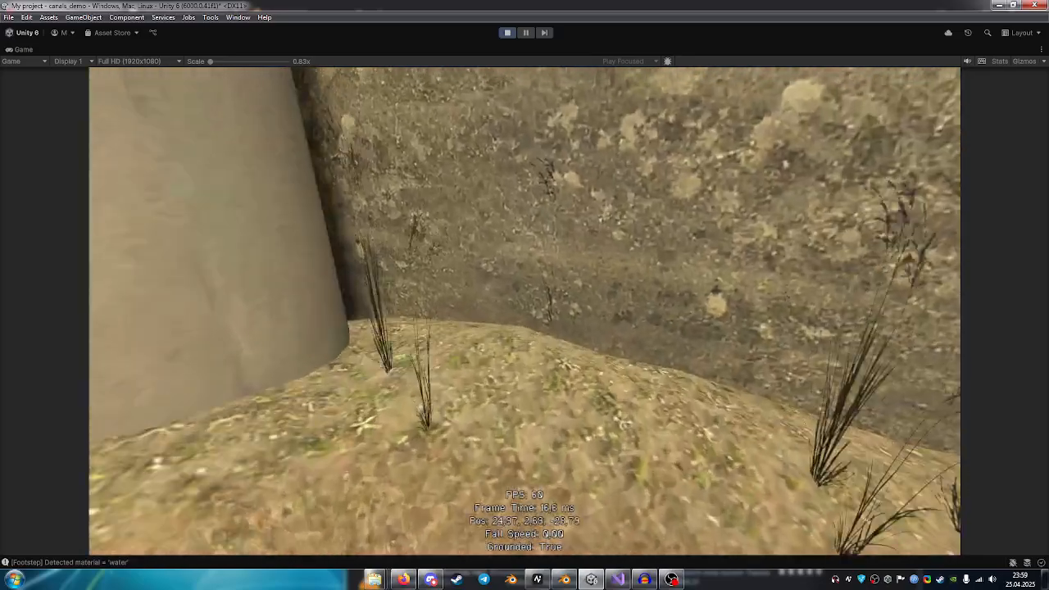
key("w")
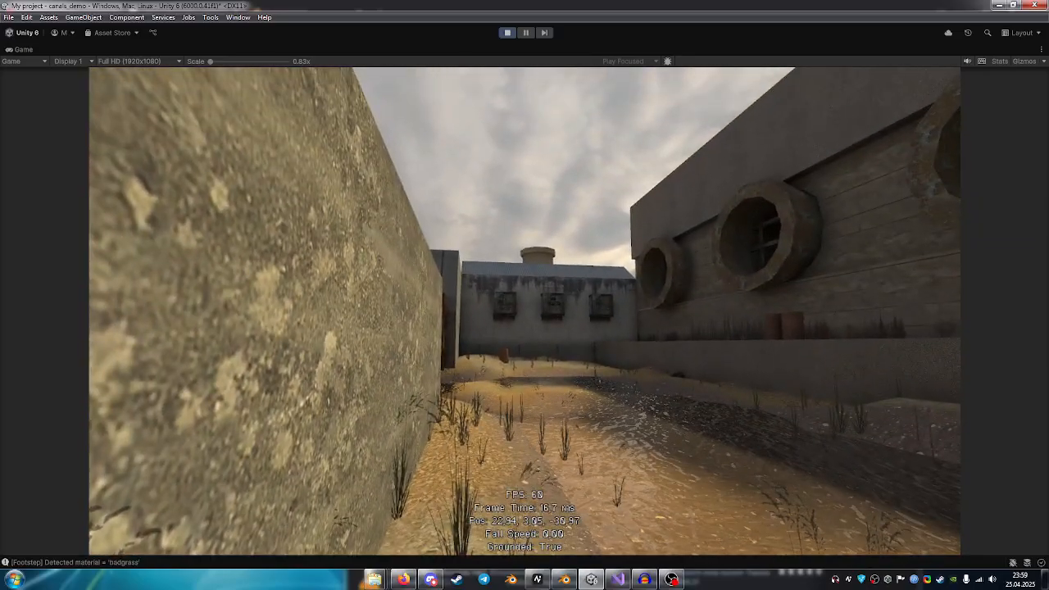
key("w")
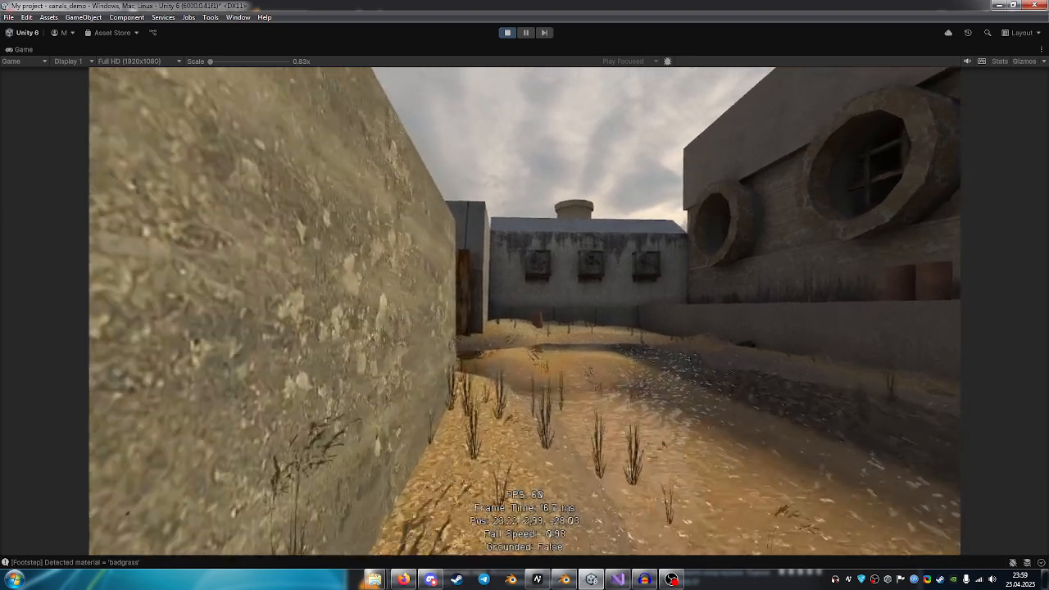
key("w")
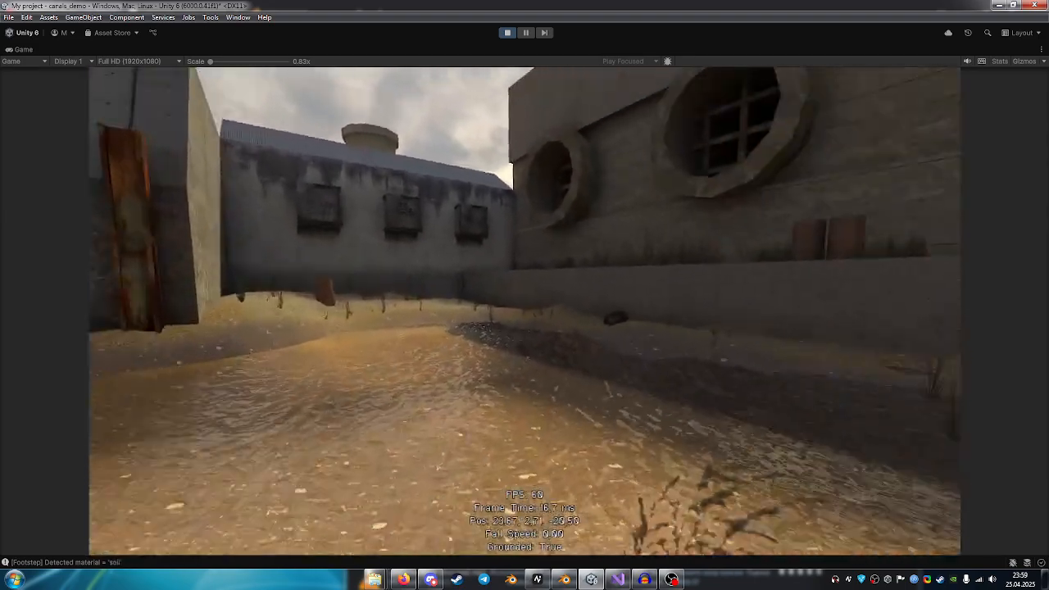
key("Escape")
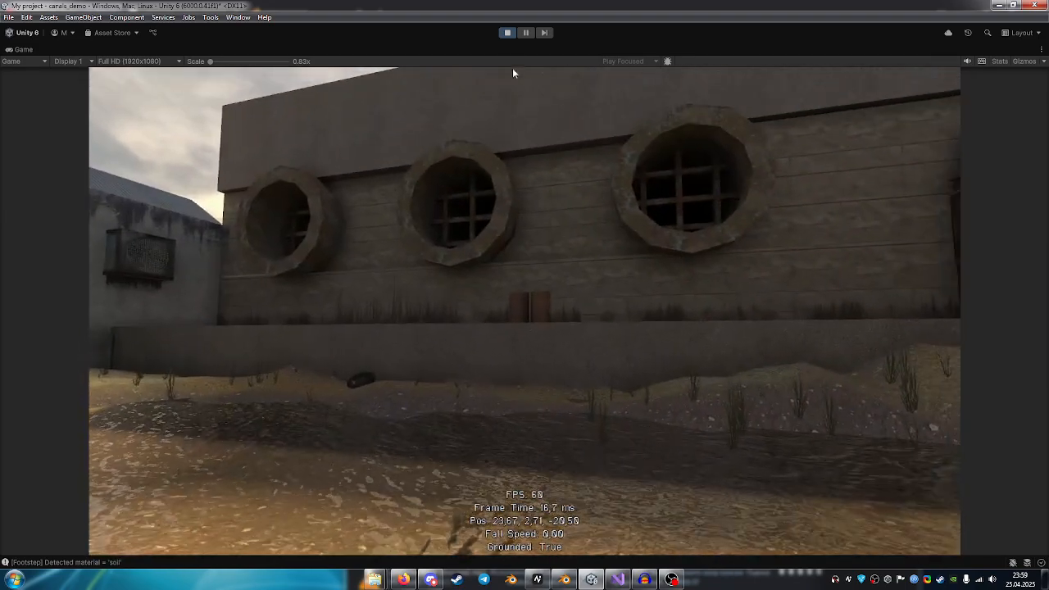
left_click(506, 33)
Examine the separate concrete wall blocks around the round grated pipes in the Scene view.
key("w")
right_click_drag(623, 209, 599, 270)
left_click(364, 299)
left_click(578, 255)
left_click(653, 307)
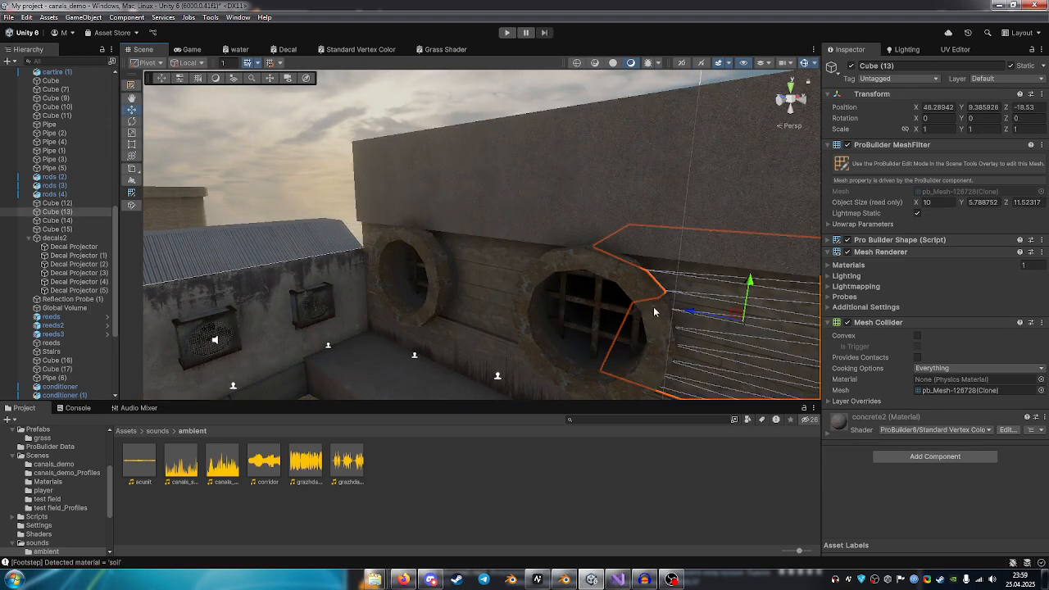
right_click_drag(654, 306, 368, 287)
left_click(611, 291)
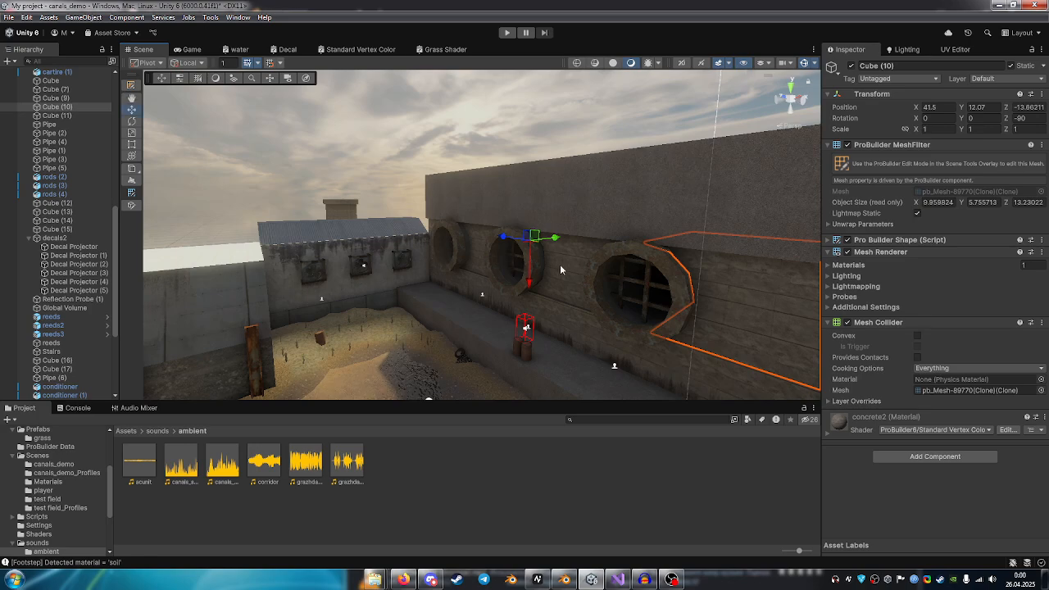
Examine the sloped canal wall blocks beneath the large rusty overhead pipe.
right_click_drag(519, 249, 435, 331)
left_click(435, 332)
right_click_drag(565, 295, 525, 210)
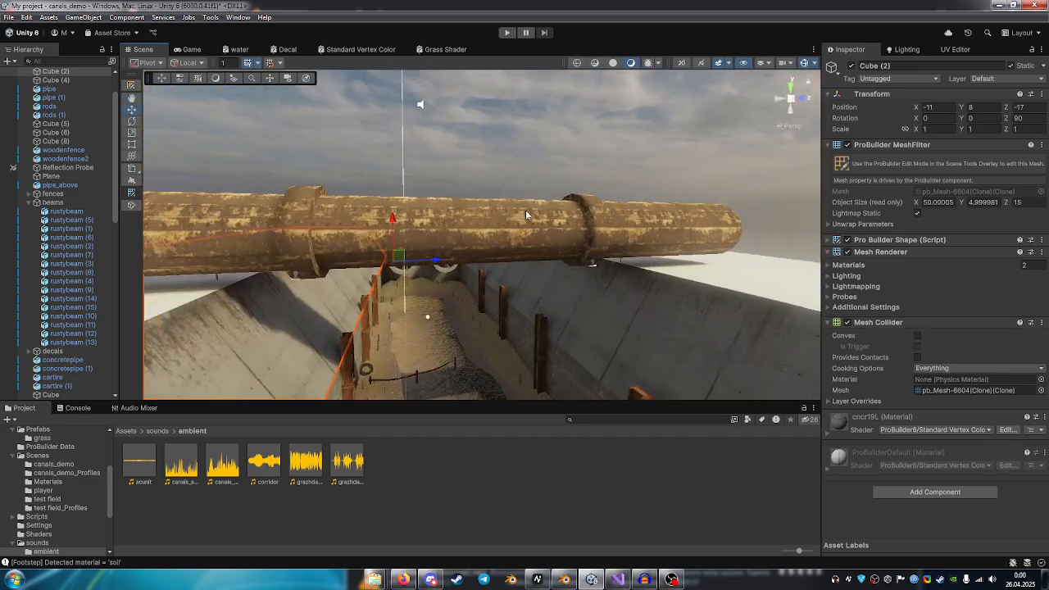
left_click(525, 209)
right_click_drag(525, 268, 491, 285)
left_click(491, 285)
right_click_drag(403, 287, 387, 250)
left_click(448, 307)
left_click(379, 317)
right_click_drag(379, 318, 712, 266)
left_click(465, 297)
left_click(464, 286)
right_click_drag(471, 288, 553, 330)
right_click_drag(580, 287, 208, 299)
left_click(497, 202)
right_click_drag(479, 310, 399, 321)
key("w")
left_click(586, 282)
left_click(454, 248)
key("w")
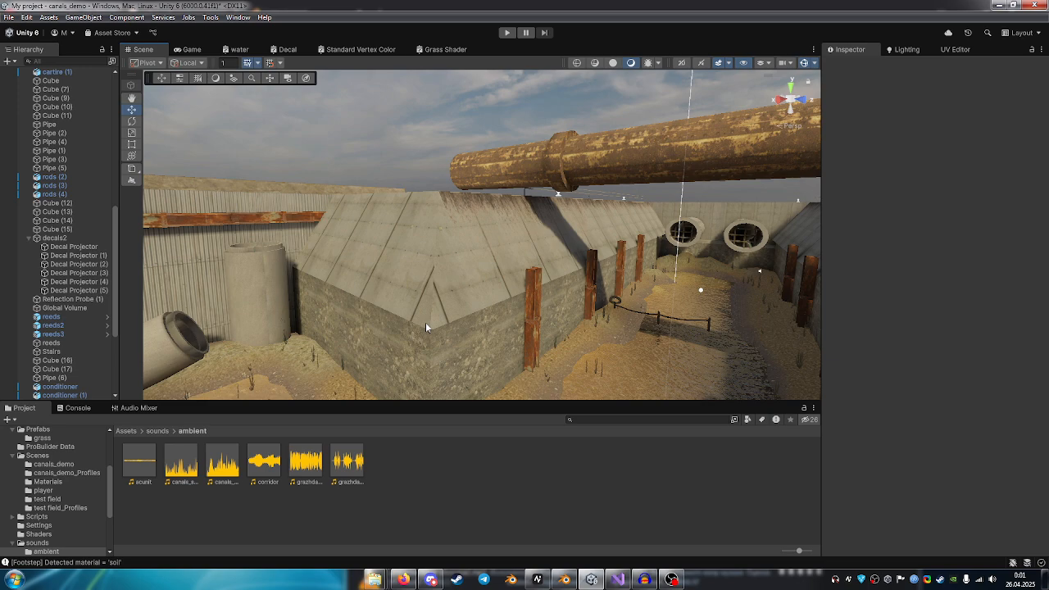
Inspect the canal's water surface up close in the Scene view.
right_click_drag(529, 290, 149, 264)
key("w")
right_click_drag(459, 259, 721, 408)
key("w")
right_click_drag(550, 287, 696, 184)
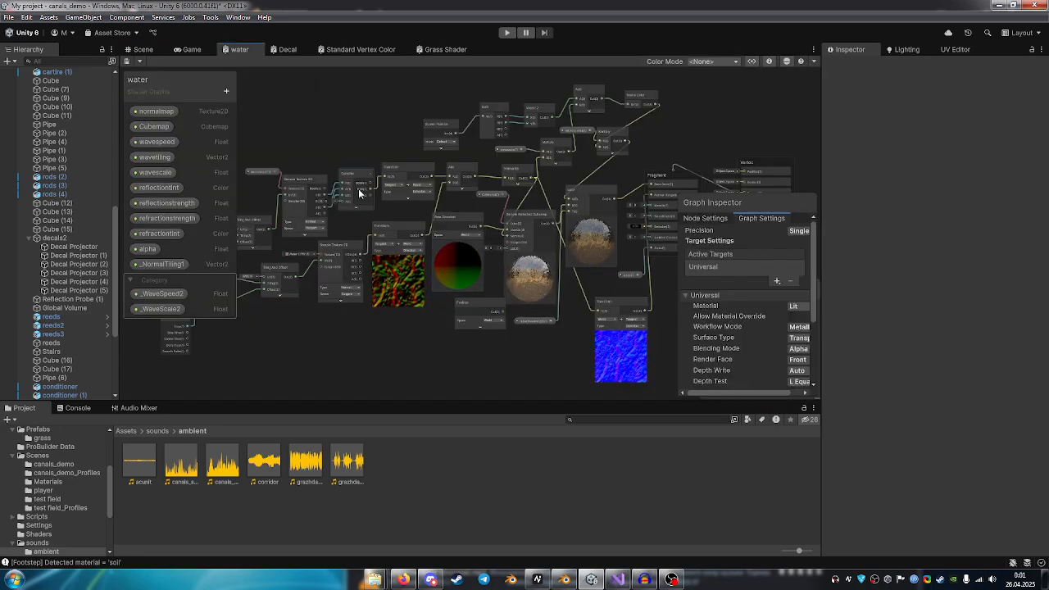
Open the water shader graph and examine its wave speed, tiling and texture sampling nodes, selecting the normalmap property node.
middle_click_drag(358, 194, 569, 194)
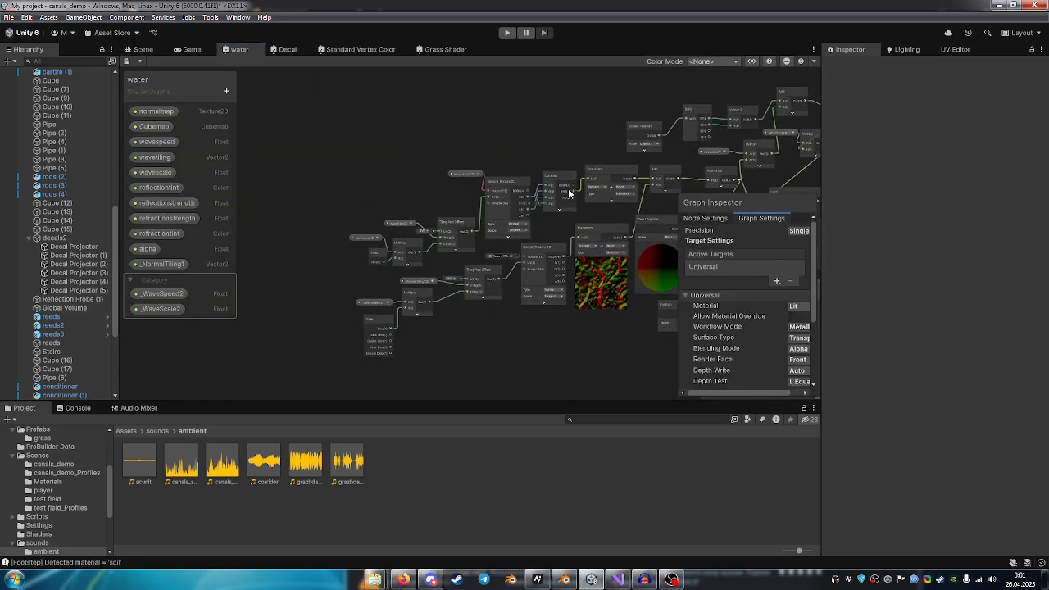
scroll(365, 197, "up", 6)
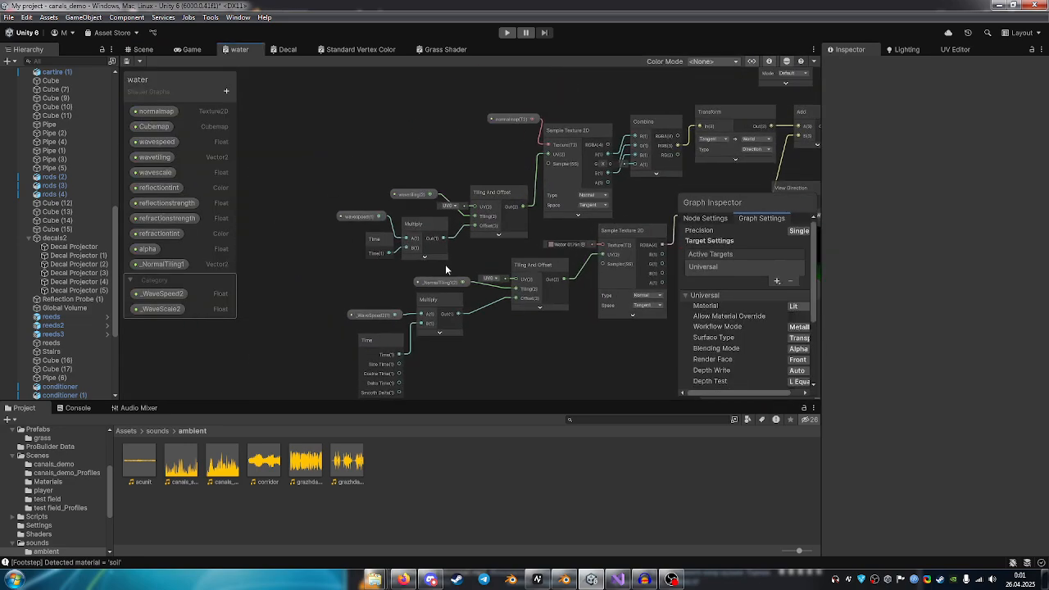
middle_click_drag(377, 204, 340, 196)
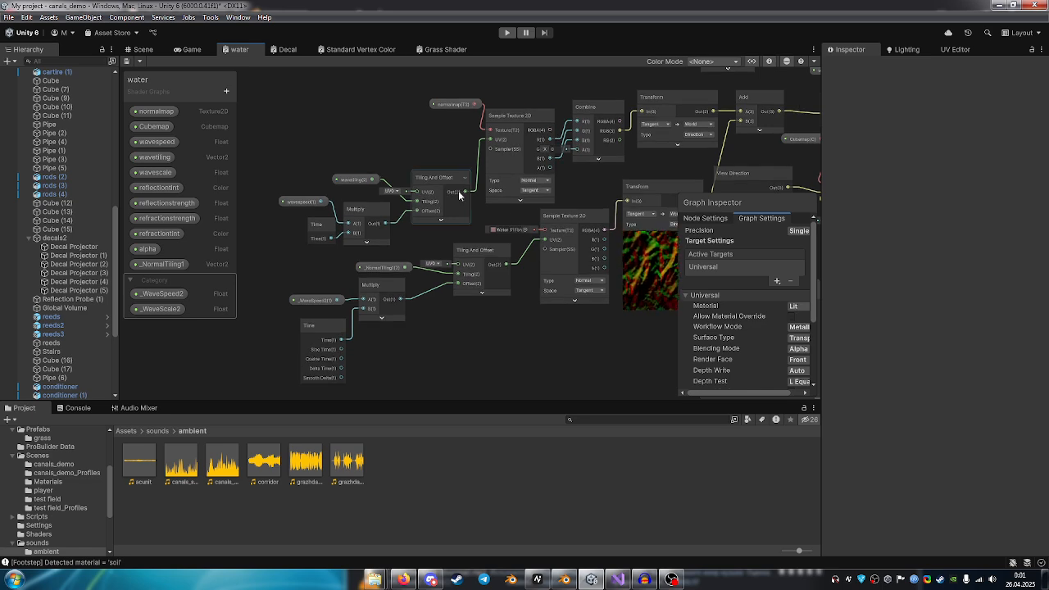
middle_click_drag(549, 180, 672, 215)
left_click(414, 166)
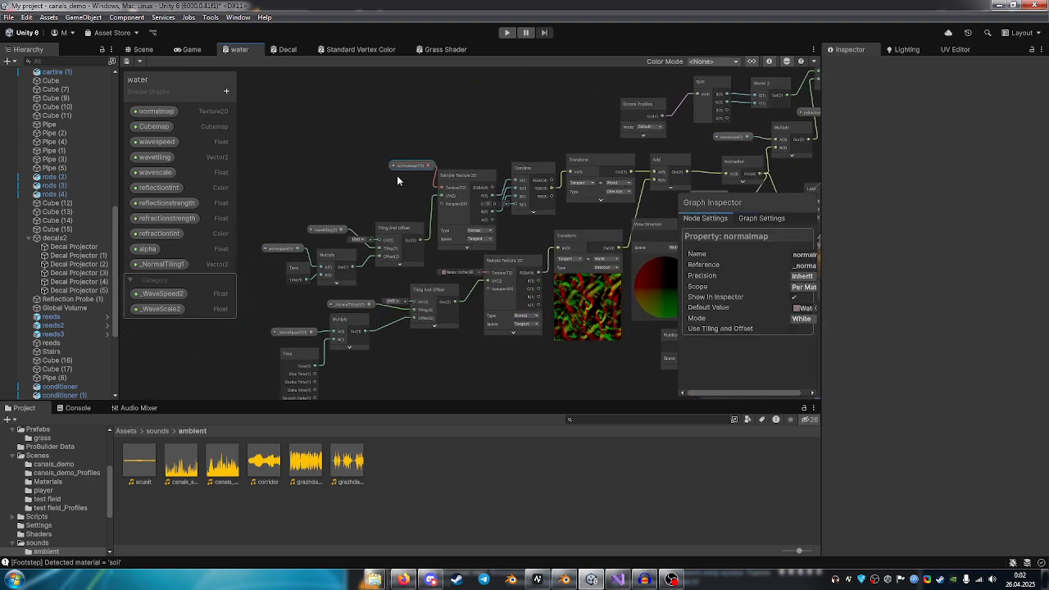
Follow the water graph from the normal Transform nodes through the Sample Reflected Cubemap and Lerp nodes to the Fragment outputs.
scroll(478, 192, "up", 5)
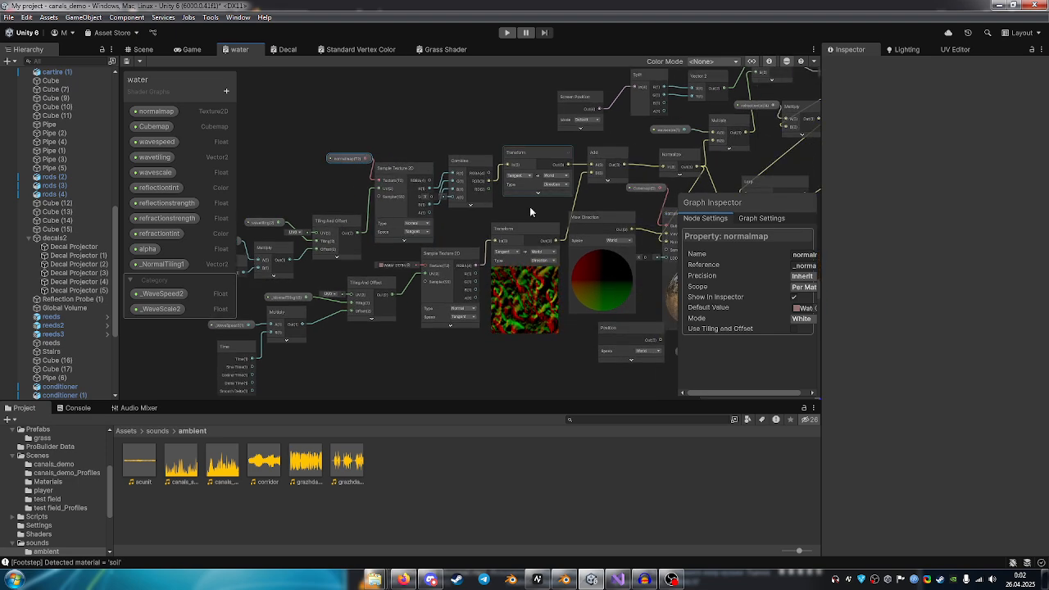
middle_click_drag(532, 295, 228, 280)
middle_click_drag(515, 182, 526, 282)
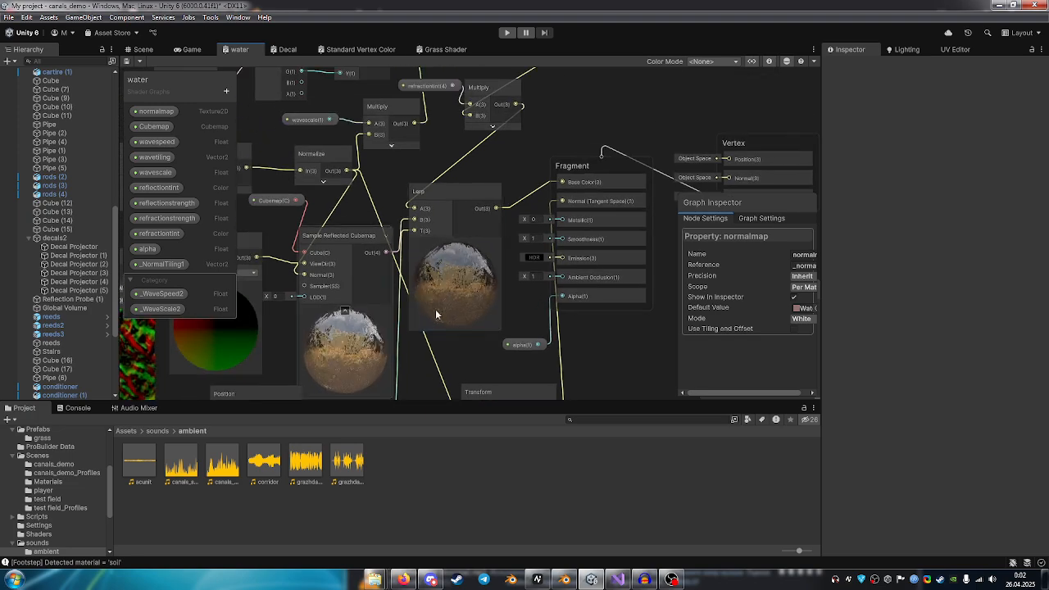
Return to the Scene view and select the reflection probe above the canal water to inspect its settings.
left_click(144, 49)
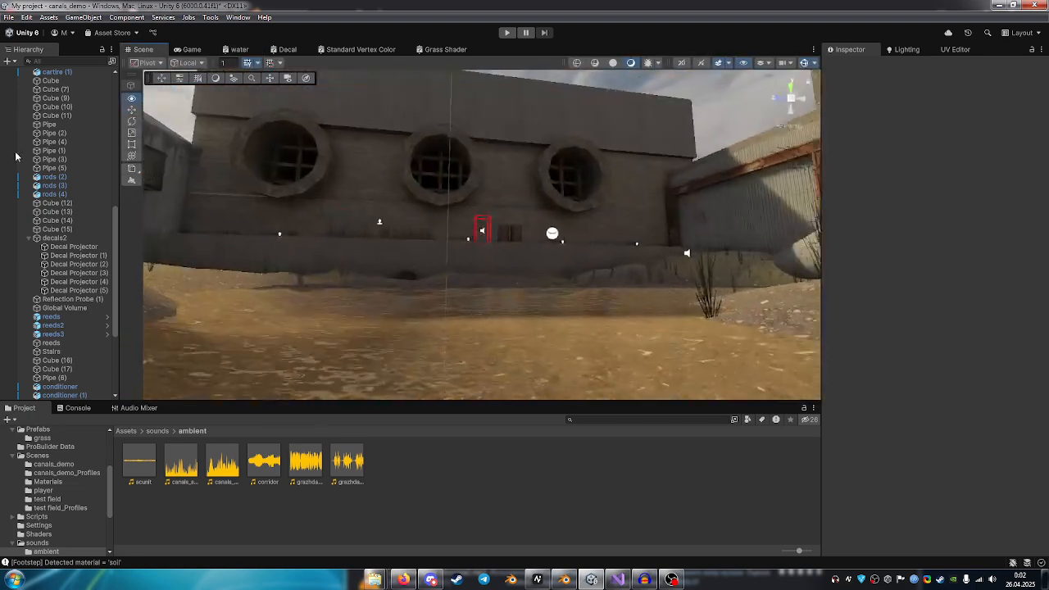
key("w")
right_click_drag(16, 156, 280, 204)
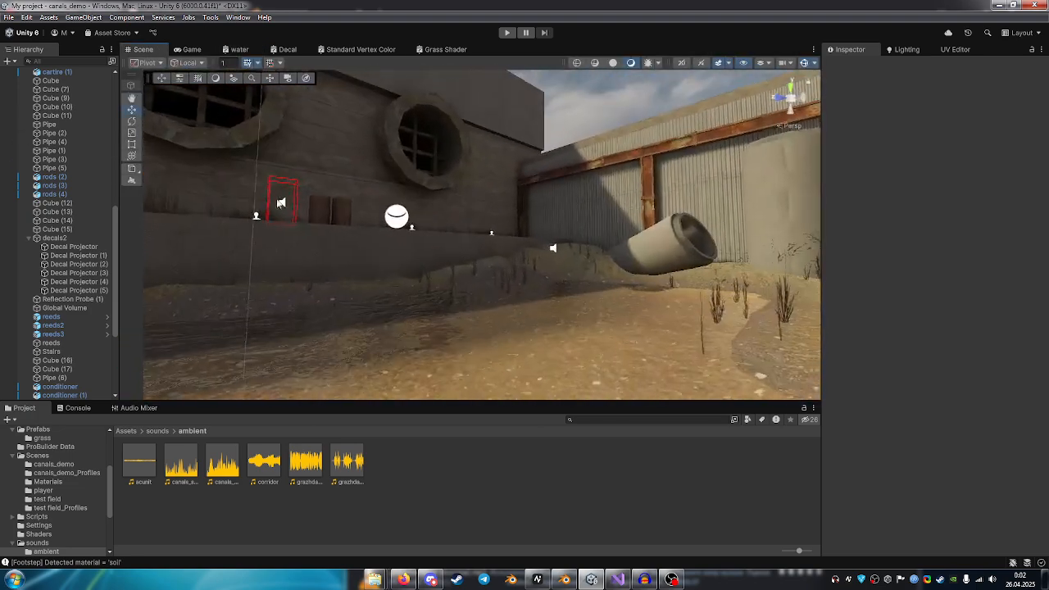
left_click(396, 217)
right_click_drag(441, 243, 488, 238)
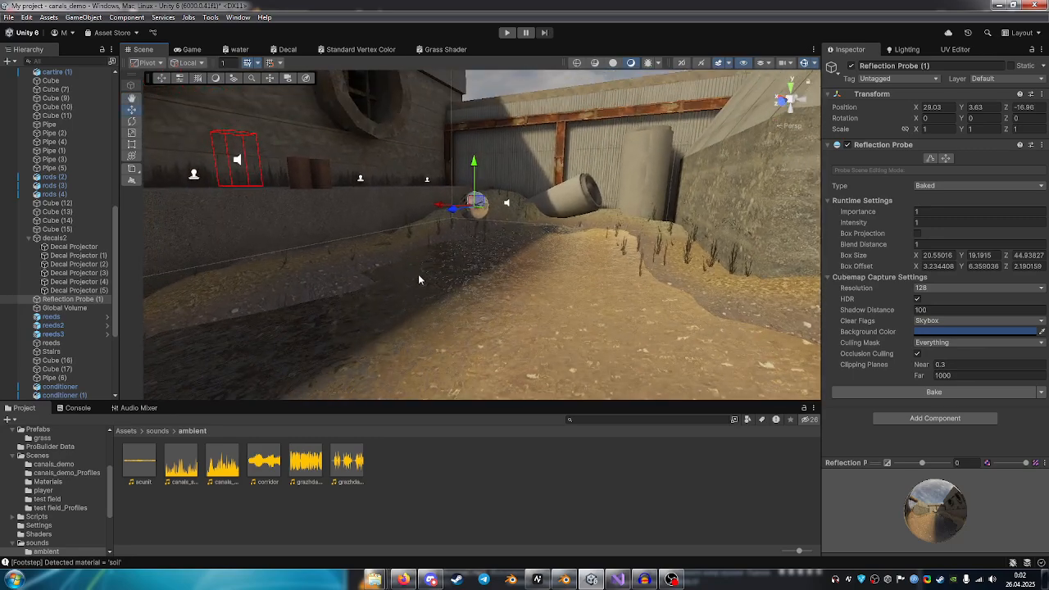
Select the middle air conditioner on the building wall and frame it in the Scene view.
right_click_drag(418, 280, 152, 229)
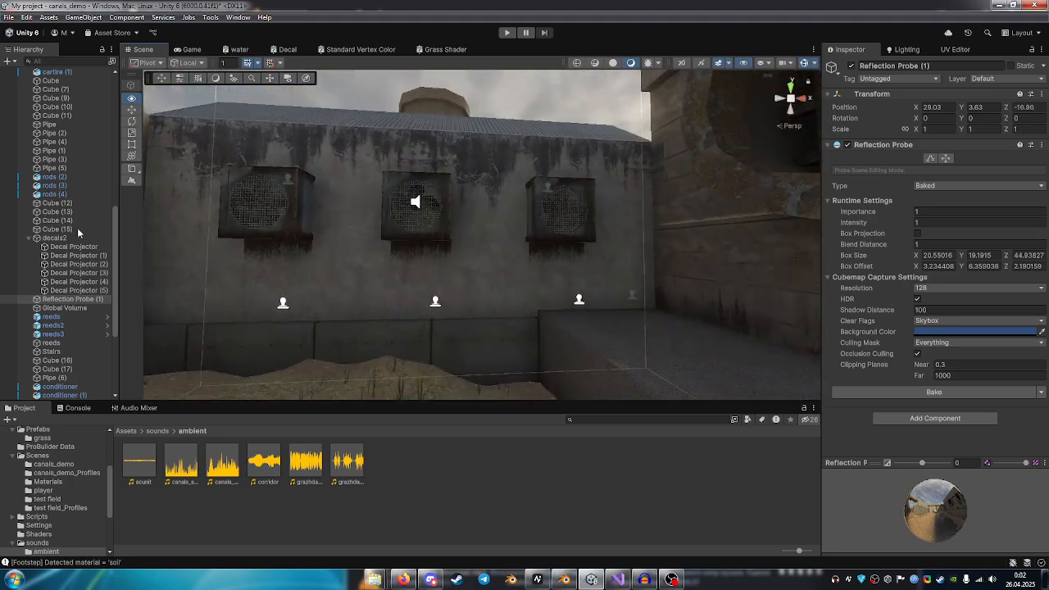
right_click_drag(78, 232, 963, 213)
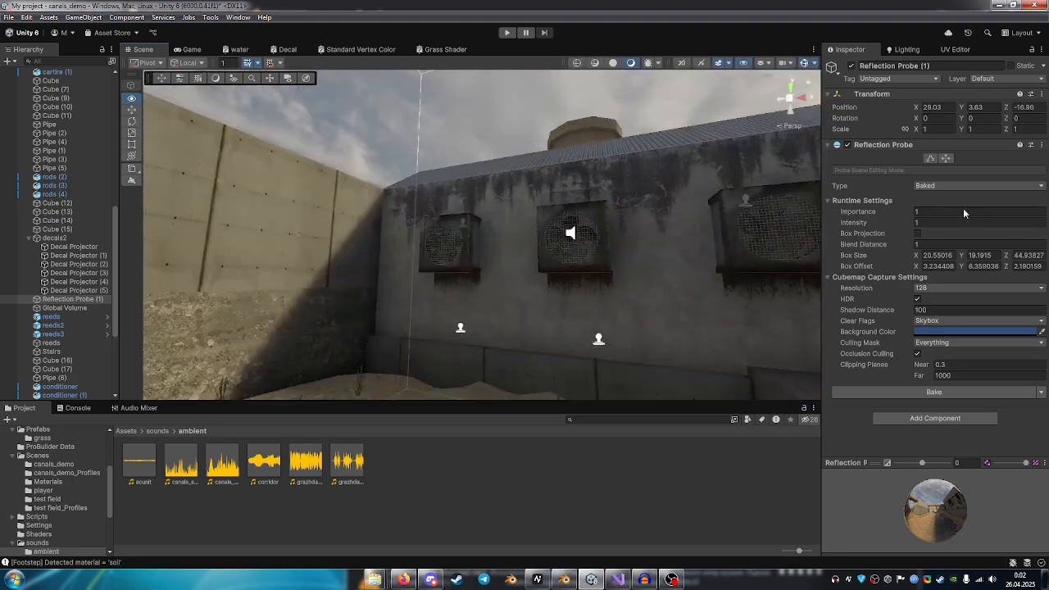
left_click(595, 225)
key("f")
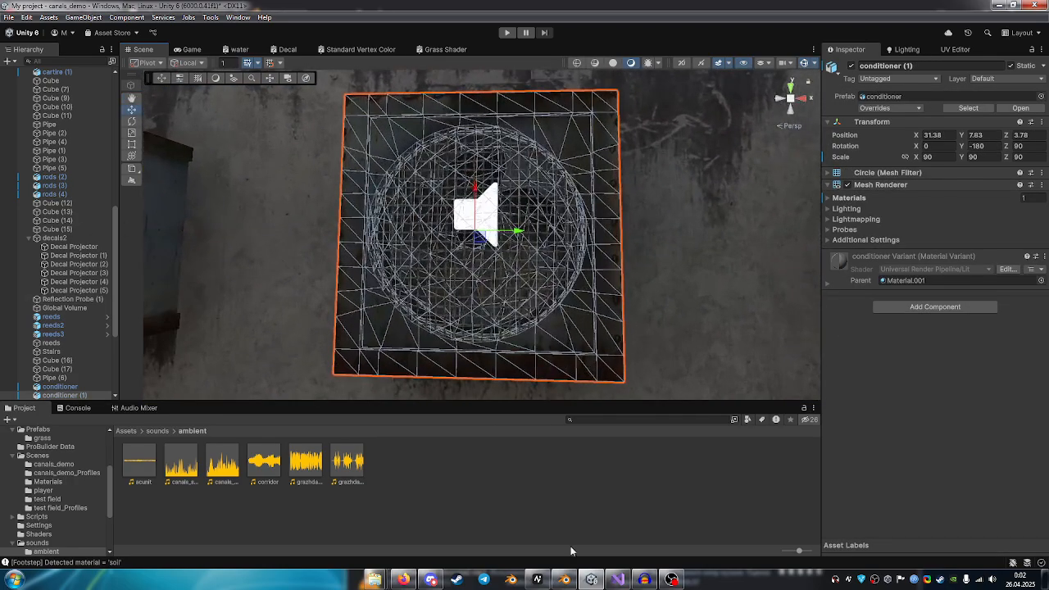
Switch to Blender and examine the conditioner model's casing and grille mesh from several angles in Edit Mode.
left_click(564, 580)
middle_click_drag(562, 283, 379, 335)
key("Tab")
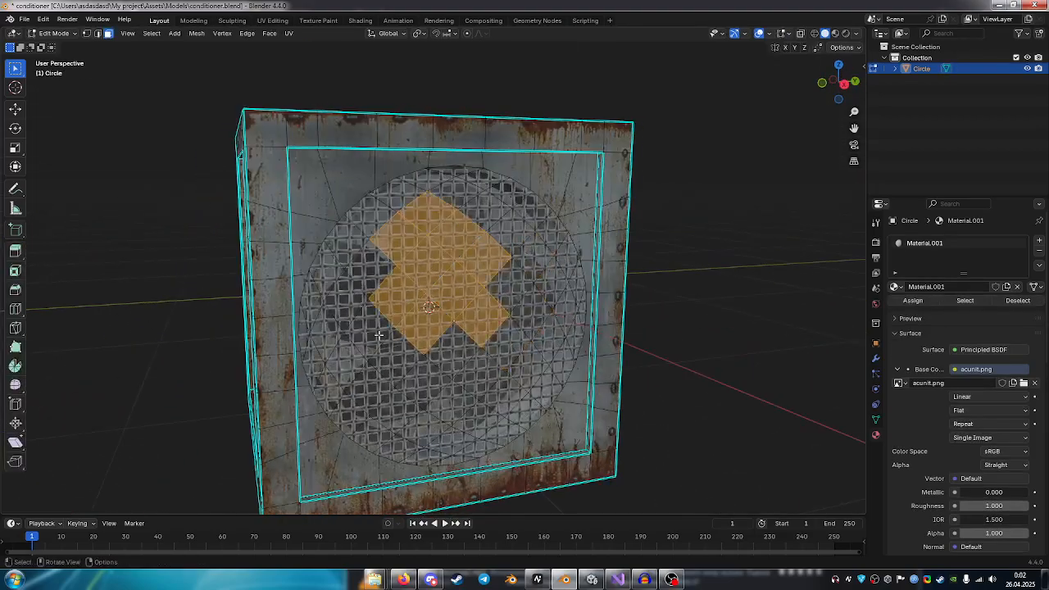
left_click(683, 199)
left_click_drag(525, 245, 434, 301)
middle_click_drag(477, 233, 495, 247)
middle_click_drag(433, 300, 460, 245)
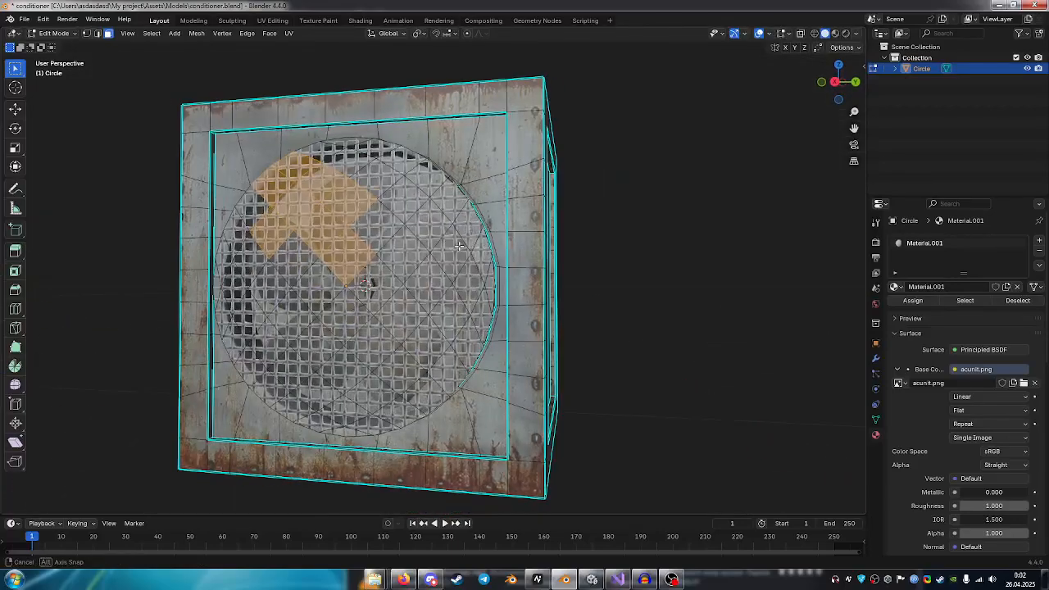
middle_click_drag(366, 283, 584, 260)
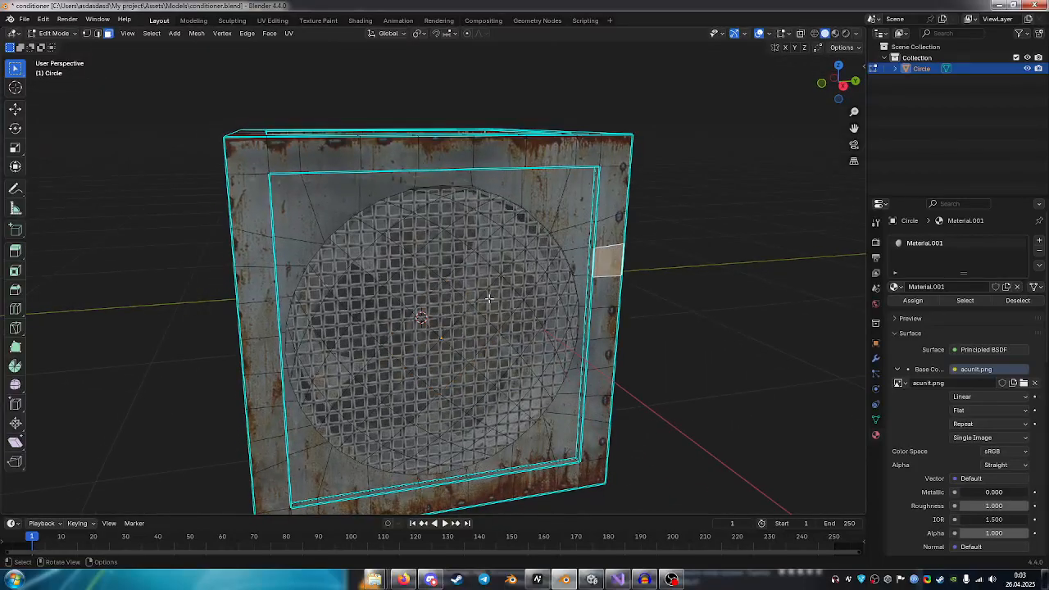
Undo the recent face selections on the conditioner and check the model outside and inside Edit Mode.
key("ctrl+z")
middle_click_drag(447, 320, 550, 279)
key("ctrl+z")
key("Tab")
middle_click_drag(428, 177, 547, 213)
key("Tab")
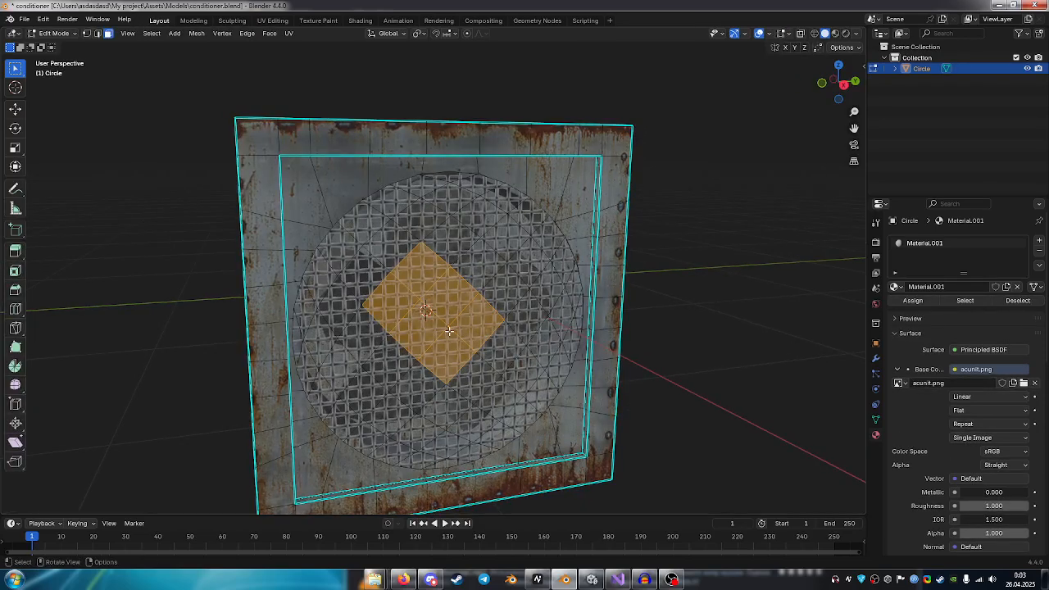
Switch to File Explorer, open the project's Assets > Textures folder and browse its files as large thumbnails.
mouse_move(374, 578)
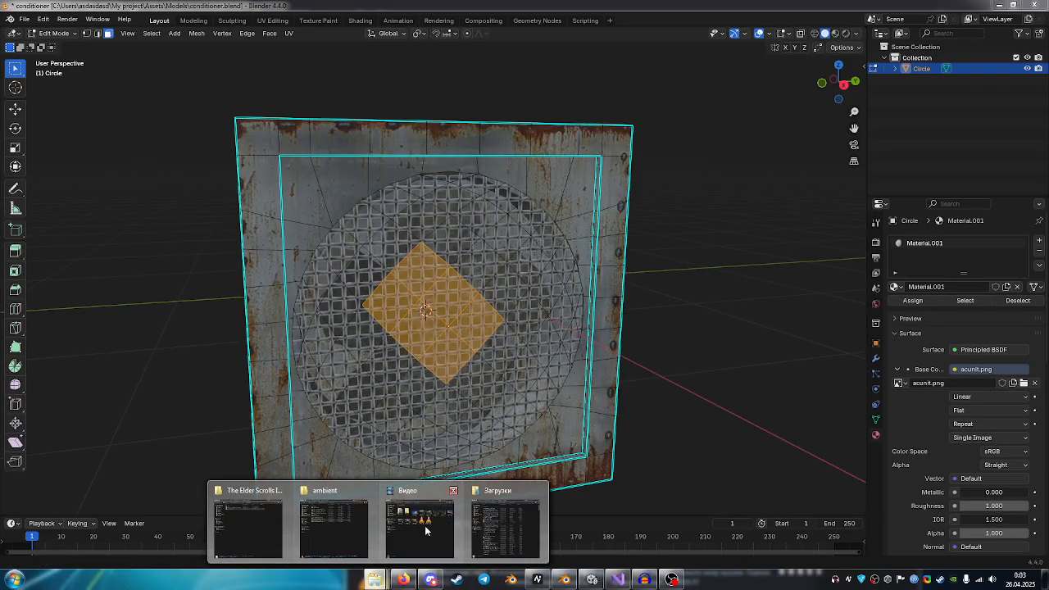
left_click(328, 516)
left_click(501, 108)
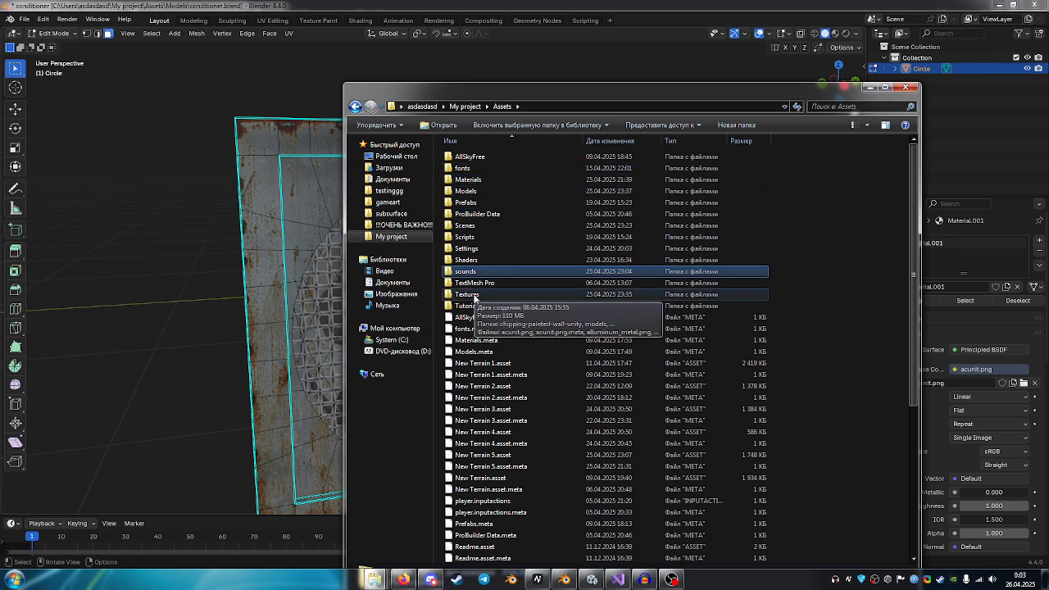
double_click(473, 295)
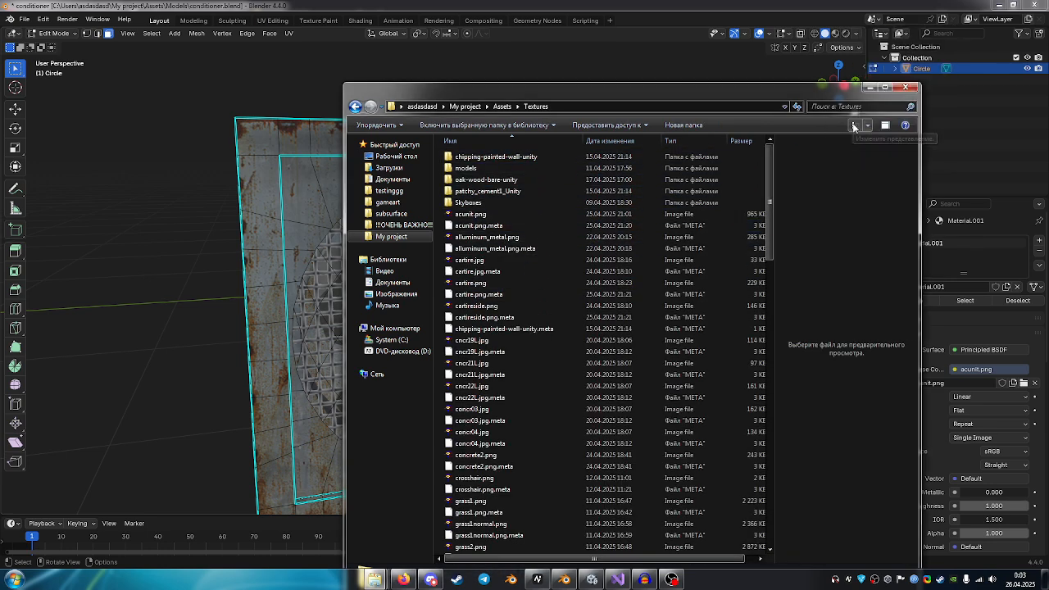
left_click(853, 125)
left_click(857, 125)
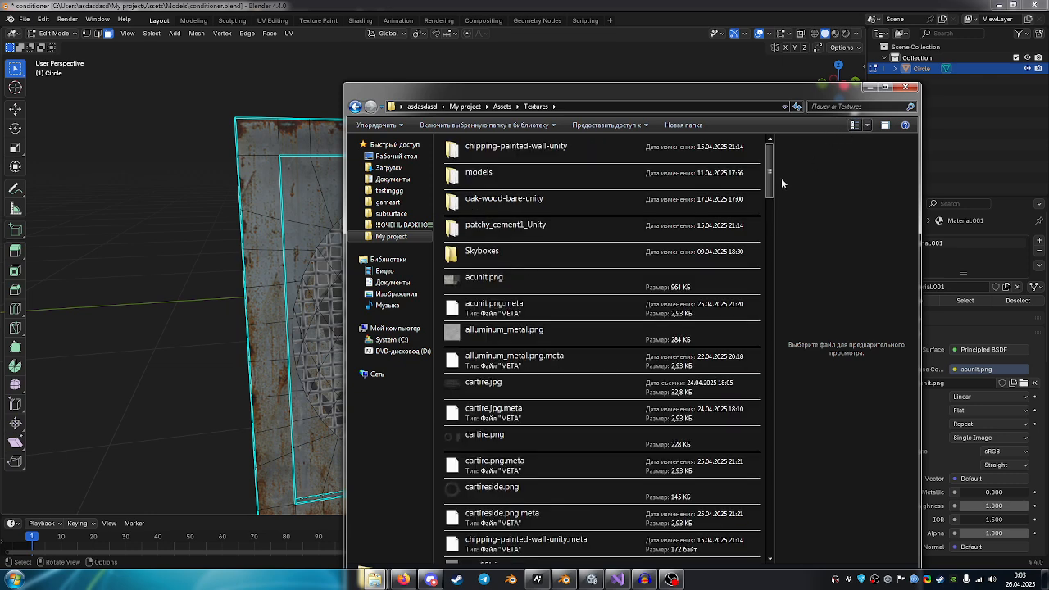
left_click(858, 125)
scroll(687, 275, "down", 15)
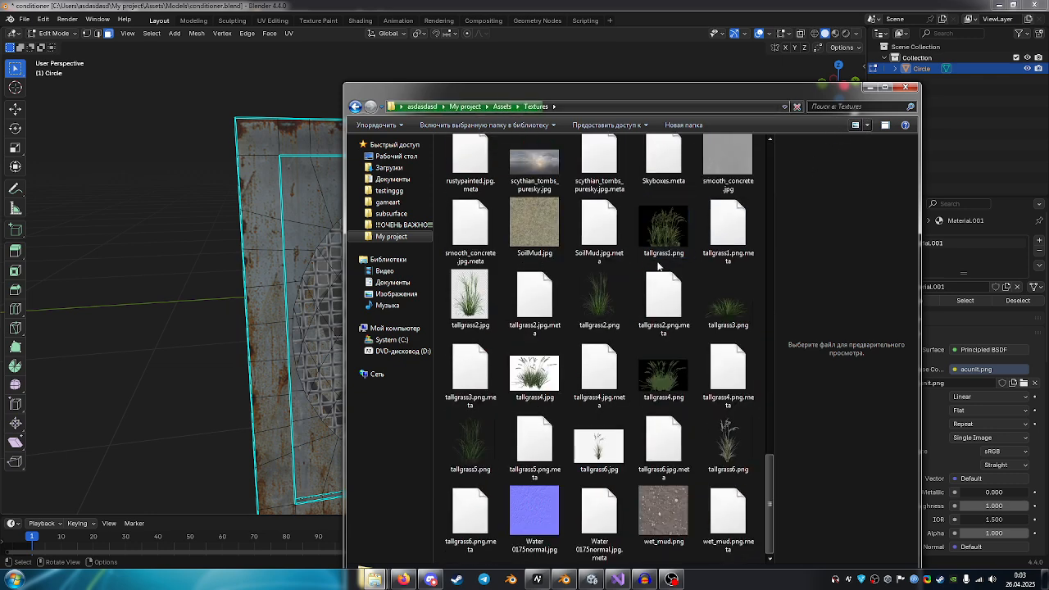
scroll(686, 274, "up", 5)
scroll(686, 275, "up", 10)
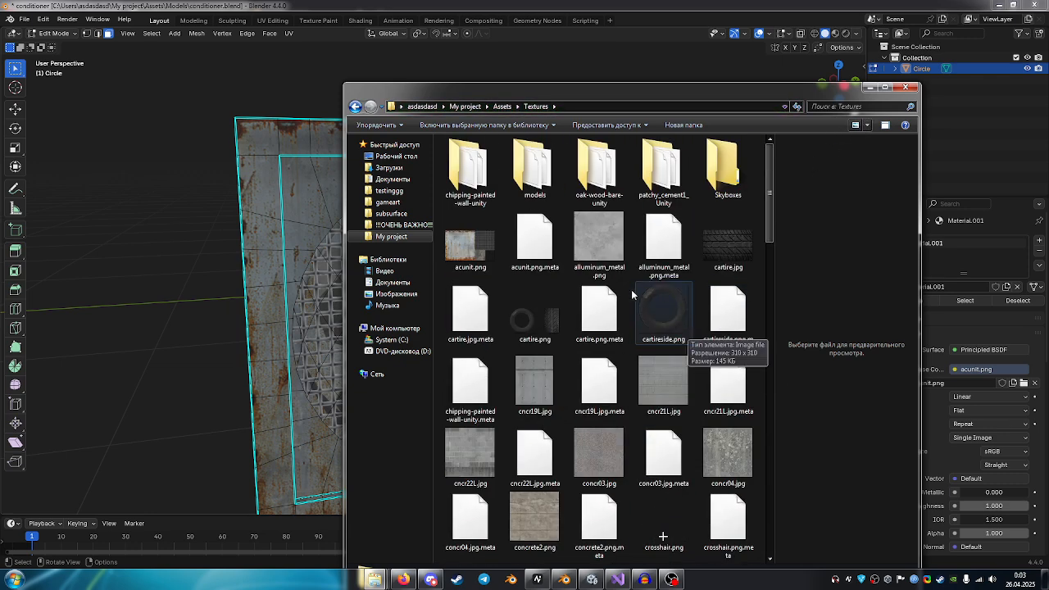
Open acunit.png in the image viewer and examine its rusty metal panel and transparent grille areas.
double_click(470, 243)
left_click_drag(537, 260, 356, 285)
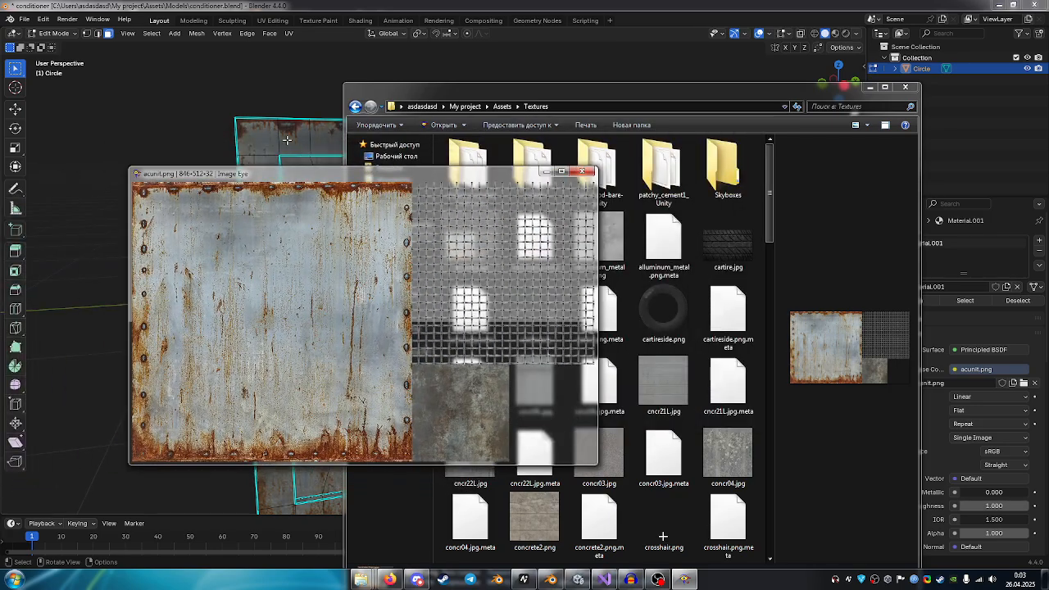
left_click_drag(478, 267, 446, 300)
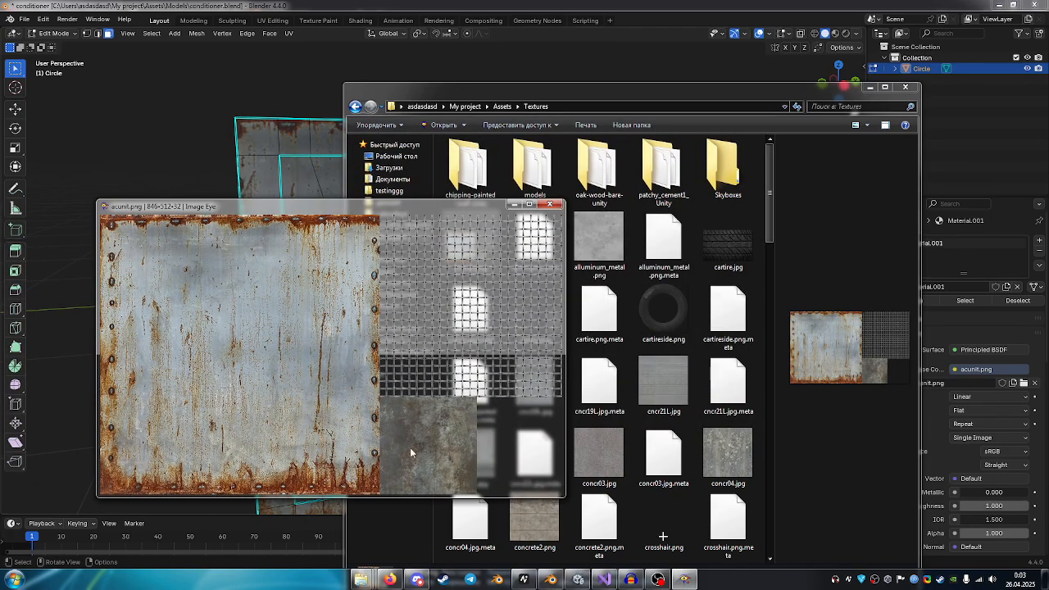
Return to Blender and inspect up close how the texture maps onto the conditioner's grille and frame.
left_click(210, 140)
scroll(447, 307, "up", 8)
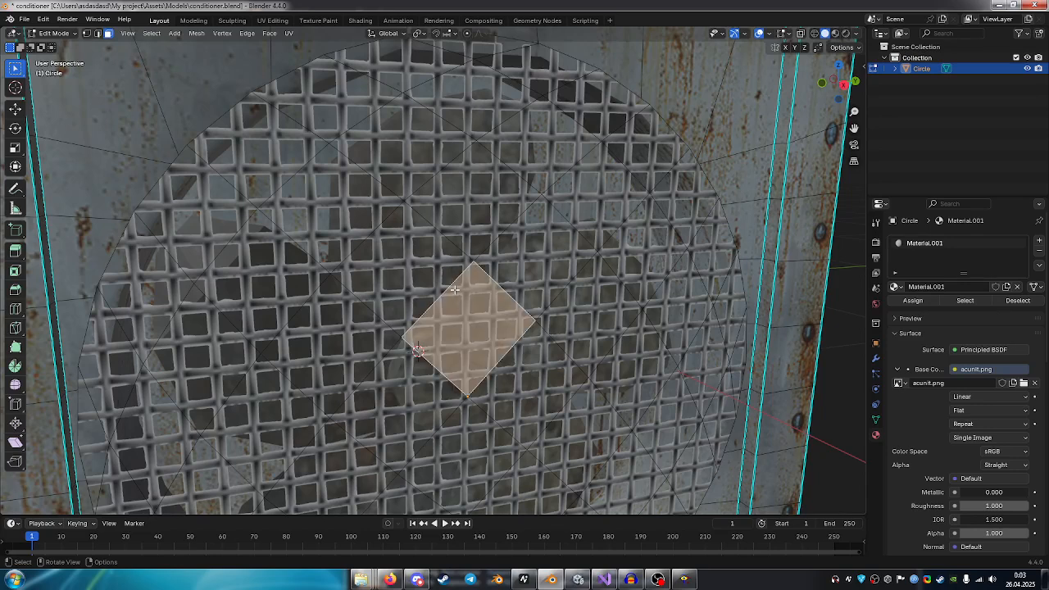
scroll(485, 316, "down", 3)
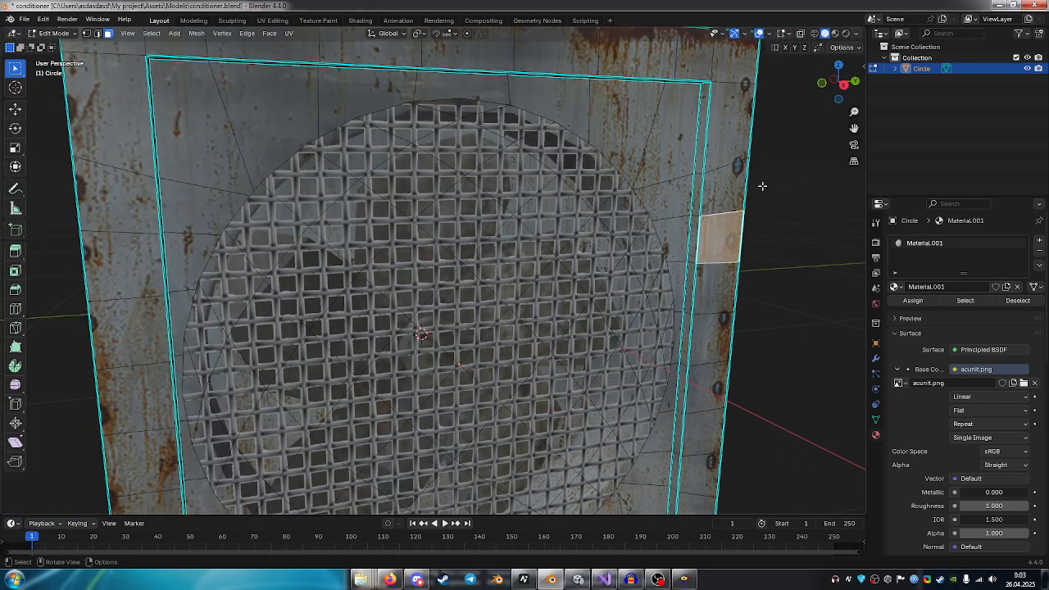
Switch back to Unity and look over the canal end with the tilted concrete pipe and sloped wall.
left_click(578, 579)
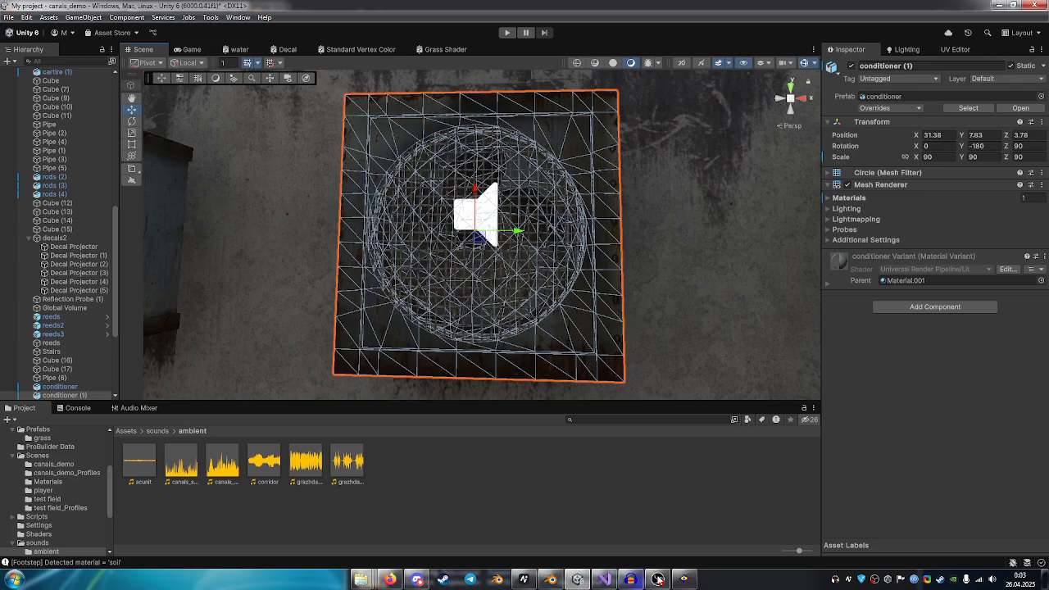
right_click_drag(651, 256, 43, 218)
key("w")
right_click_drag(238, 273, 6, 315)
key("s")
scroll(6, 315, "down", 1)
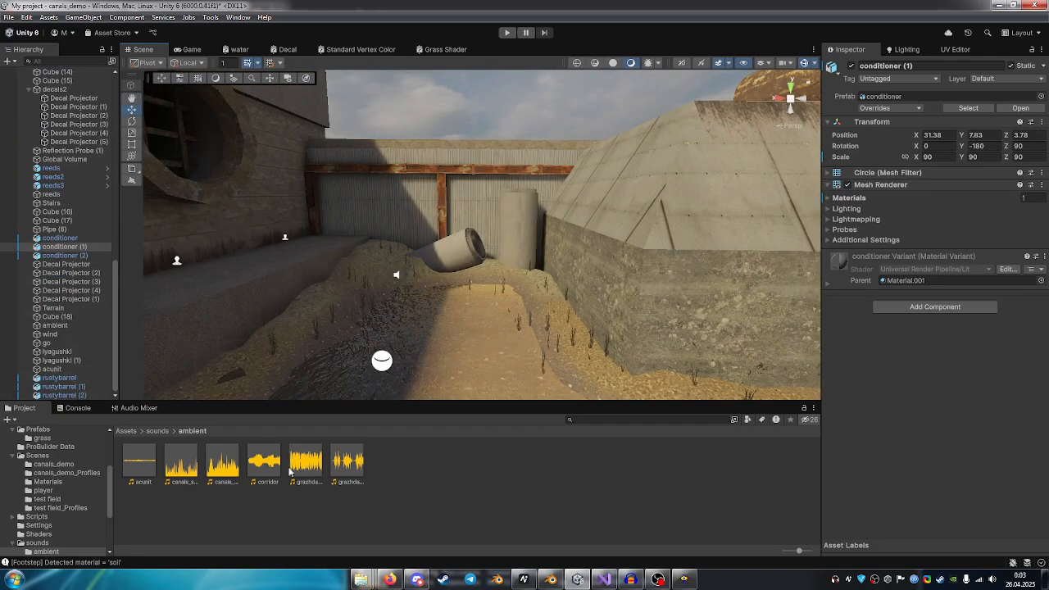
Clear the object selection and survey the canal channel, then the raised walkway with the rusty barrels and audio source.
right_click_drag(162, 394, 680, 326)
left_click(163, 468)
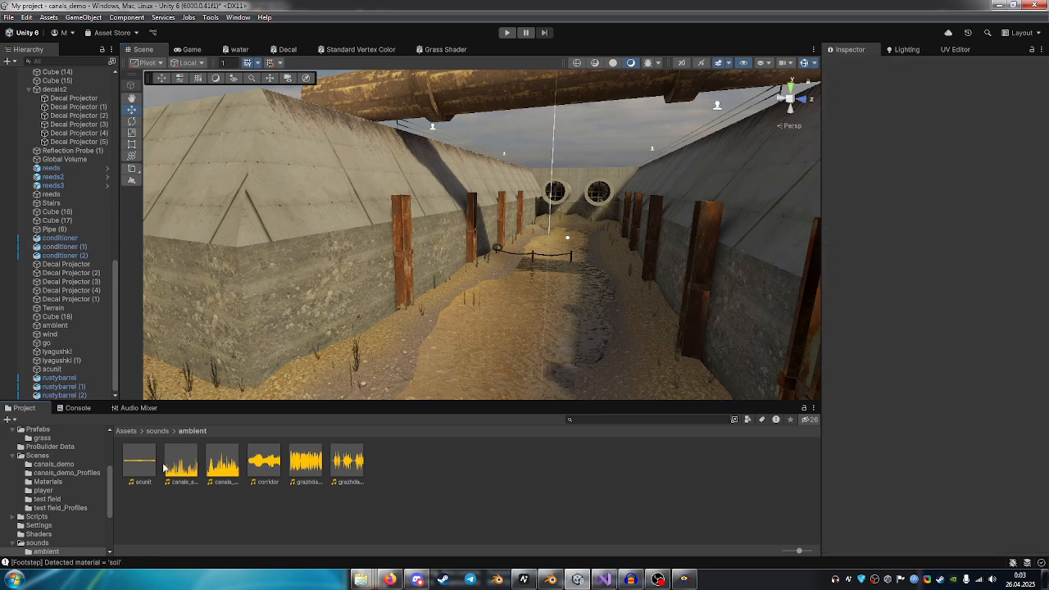
right_click_drag(541, 282, 160, 464)
right_click_drag(398, 272, 399, 223)
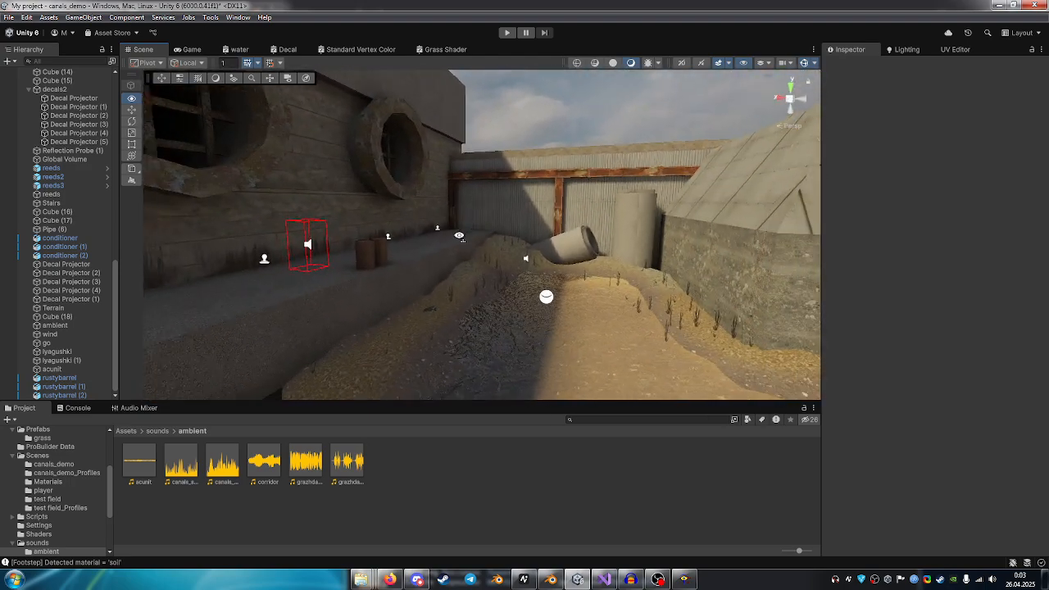
key("w")
right_click_drag(459, 236, 485, 226)
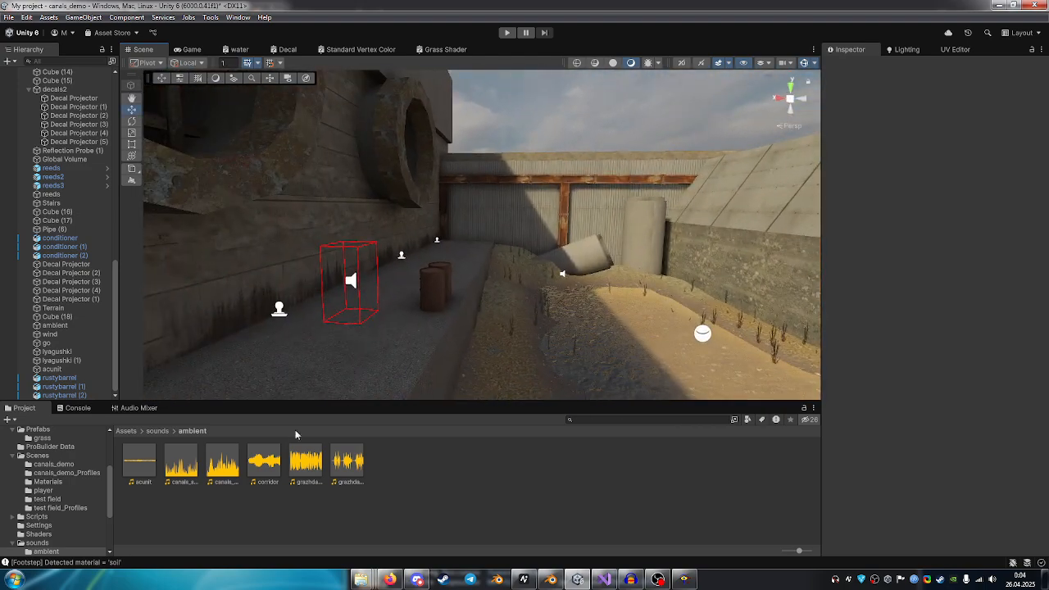
View the wall air conditioners, select the acunit audio clip in the ambient sounds folder and play it in VLC.
left_click(154, 463)
right_click_drag(360, 317, 376, 269)
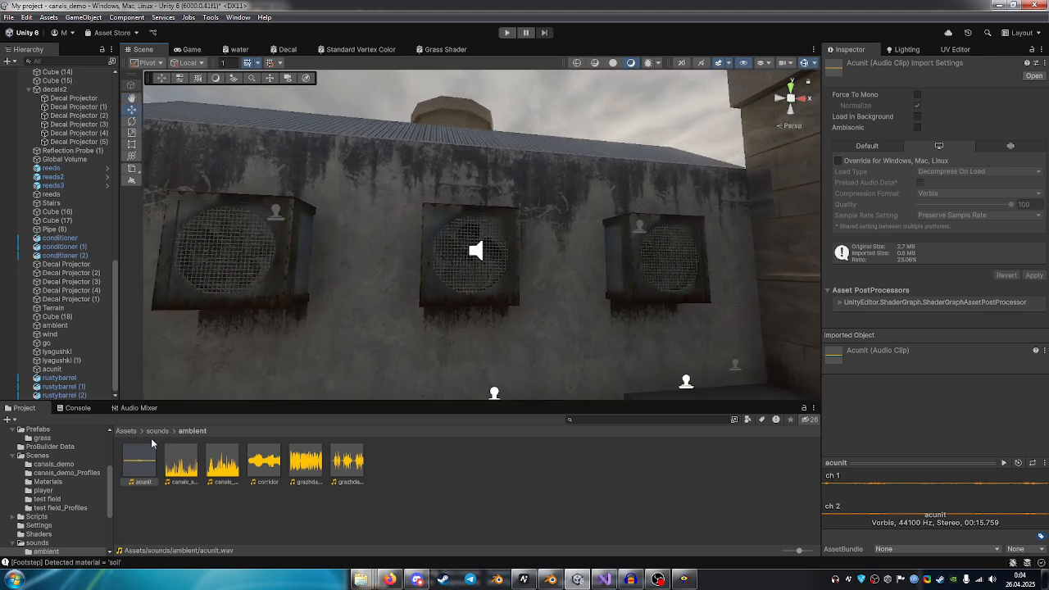
double_click(133, 466)
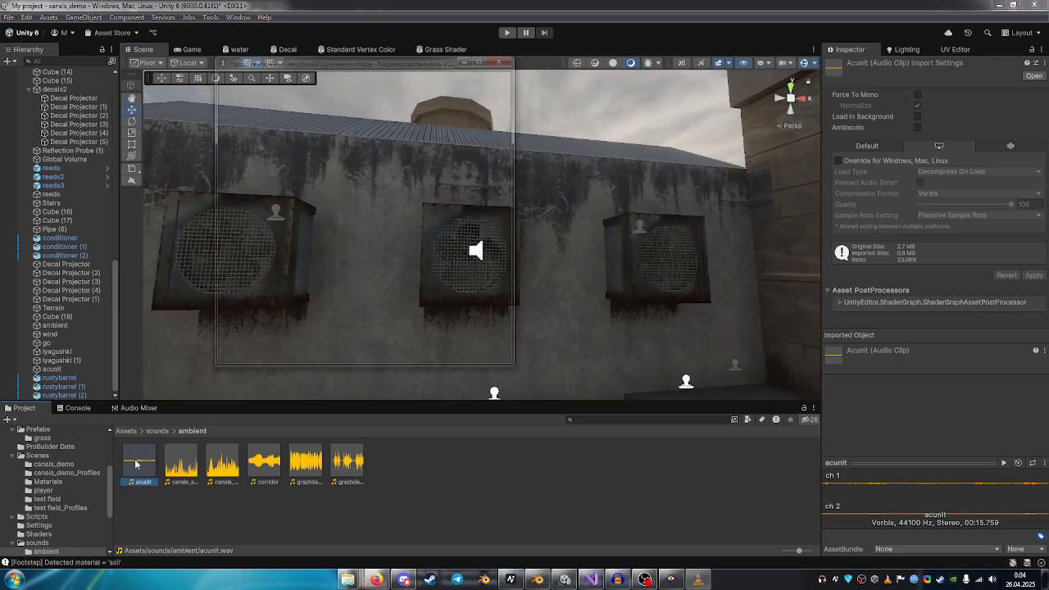
left_click(505, 56)
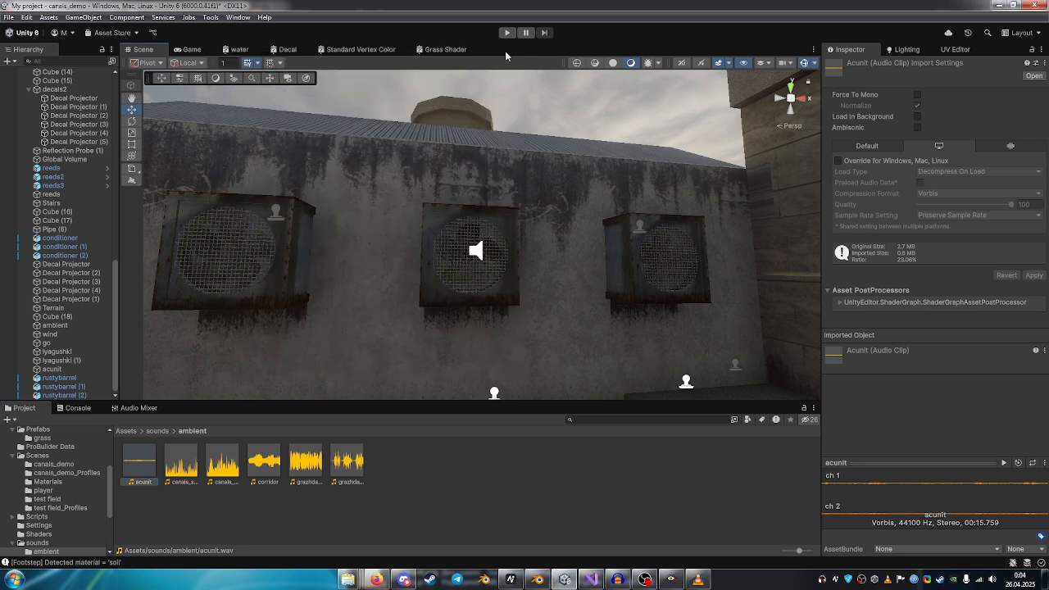
left_click(699, 582)
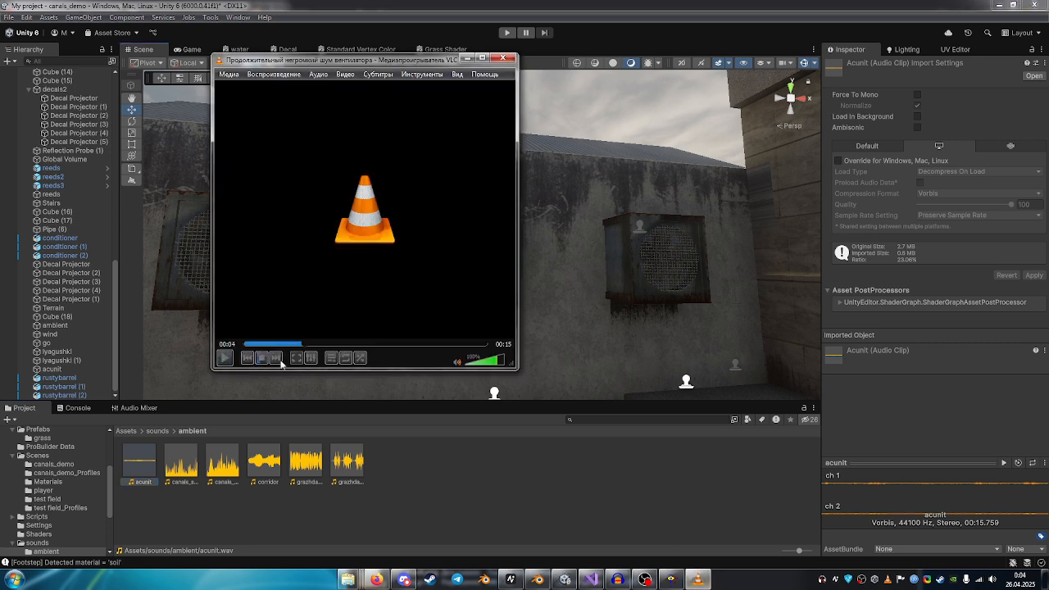
Select the canals_swamp_frogs_loop2 audio clip, view the canal end with the tilted pipe, and play the clip in VLC.
left_click(174, 473)
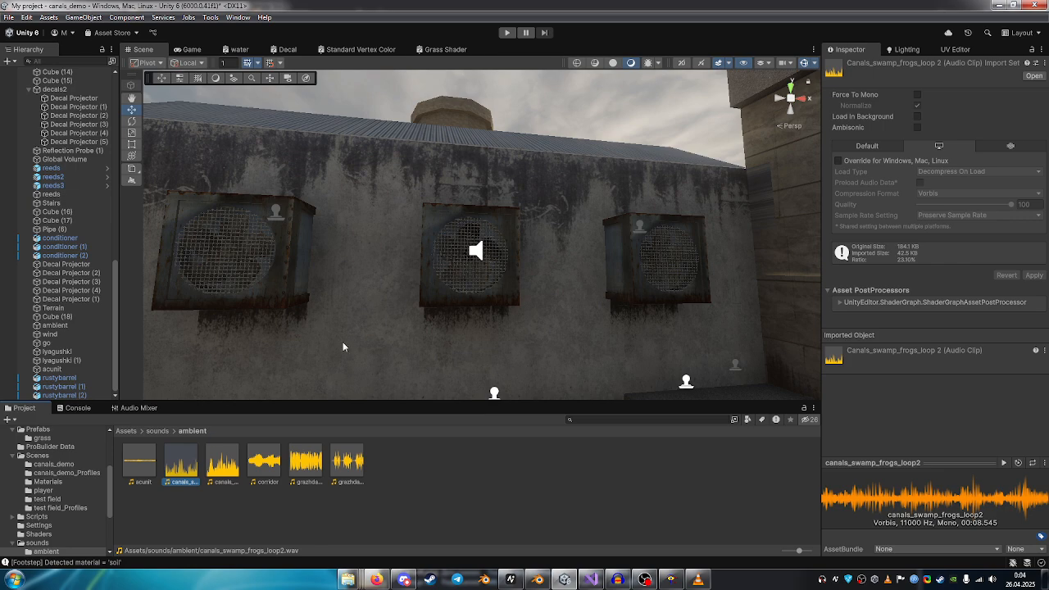
right_click_drag(344, 348, 1032, 330)
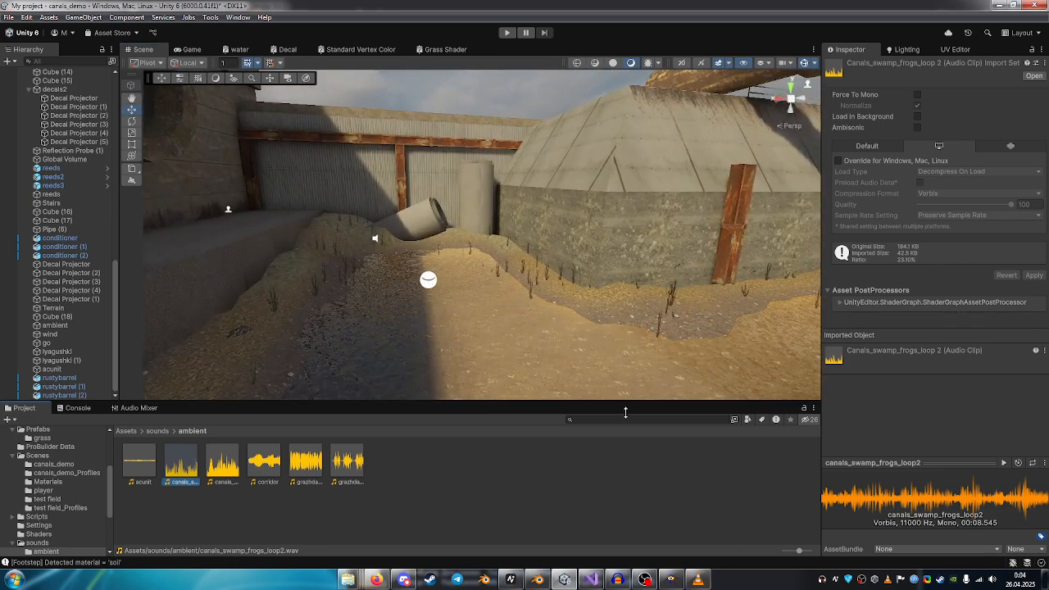
left_click(697, 580)
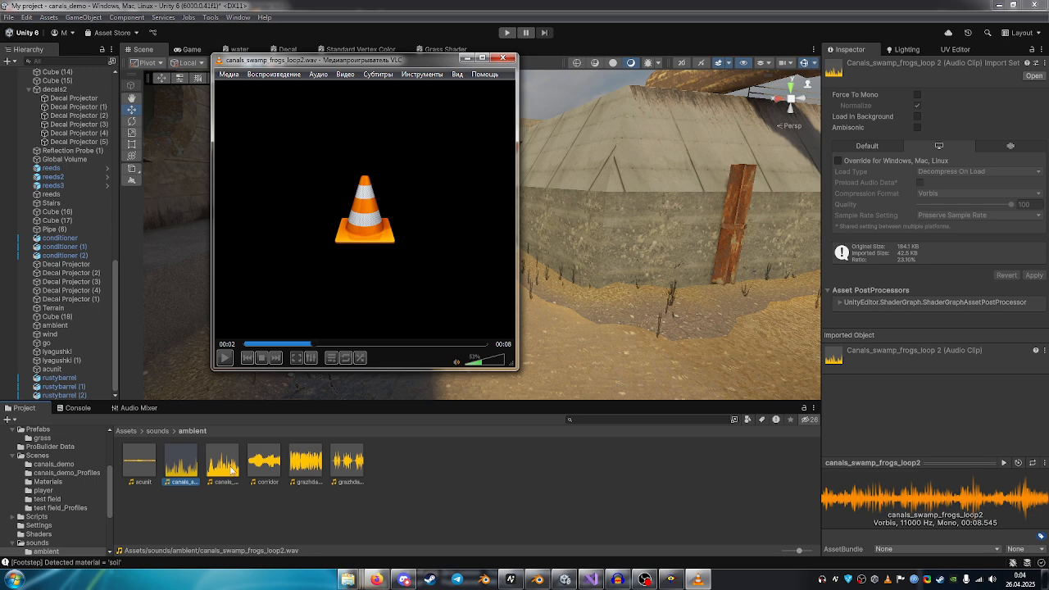
Select the canals_windmill_wind_loop1 clip, move the VLC window away from the scene view, and play the clip.
left_click(232, 470)
left_click(695, 579)
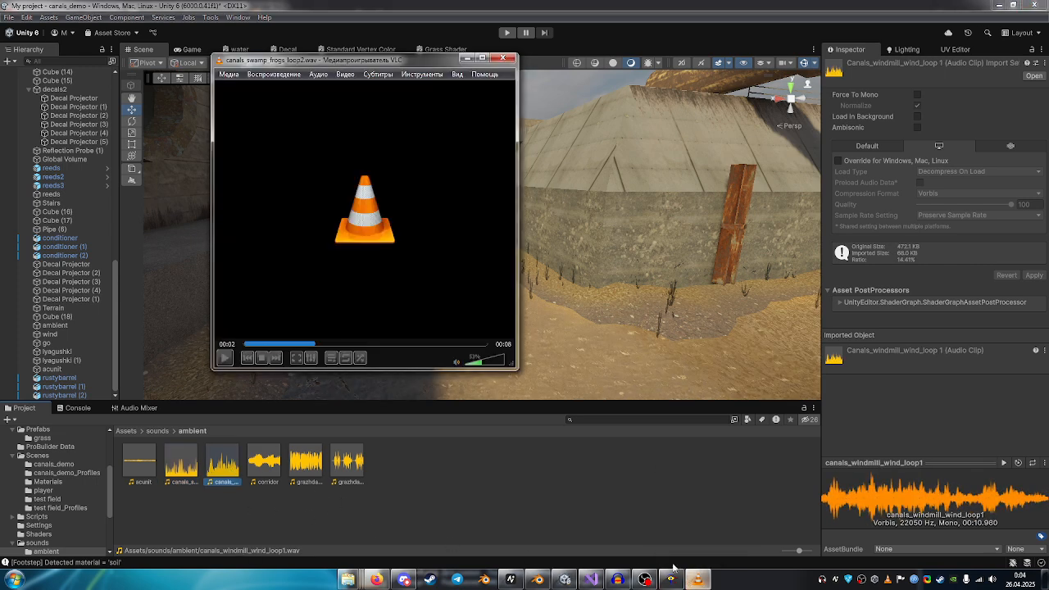
left_click_drag(339, 61, 811, 185)
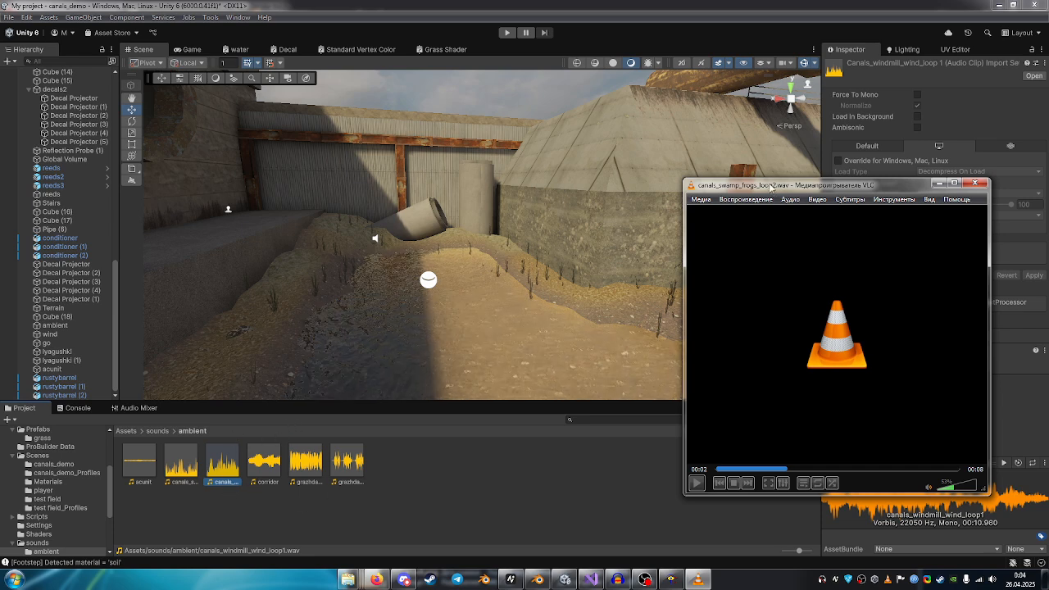
left_click_drag(771, 187, 656, 169)
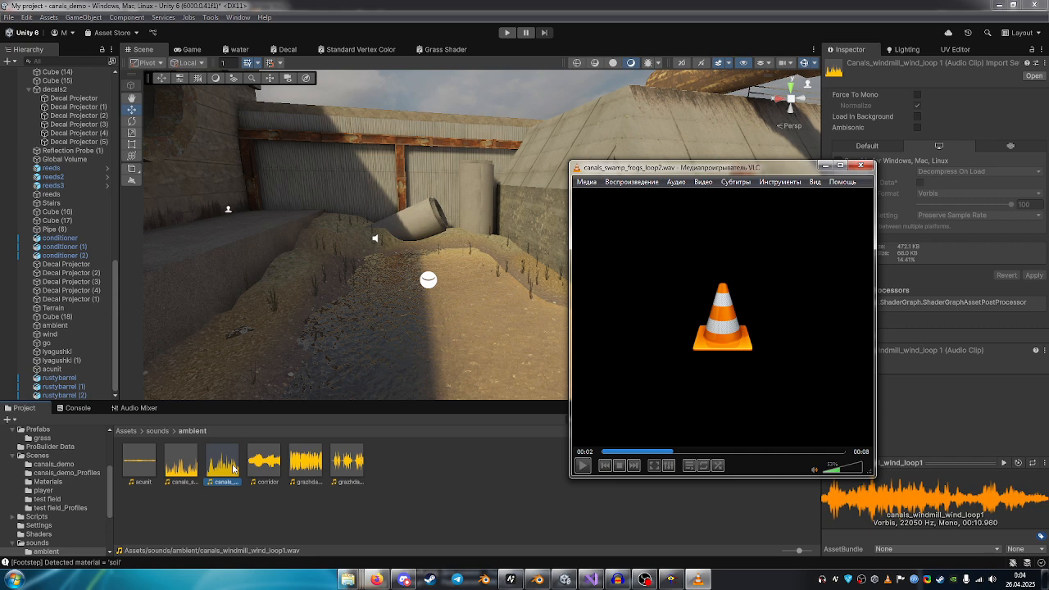
left_click(235, 469)
left_click(694, 576)
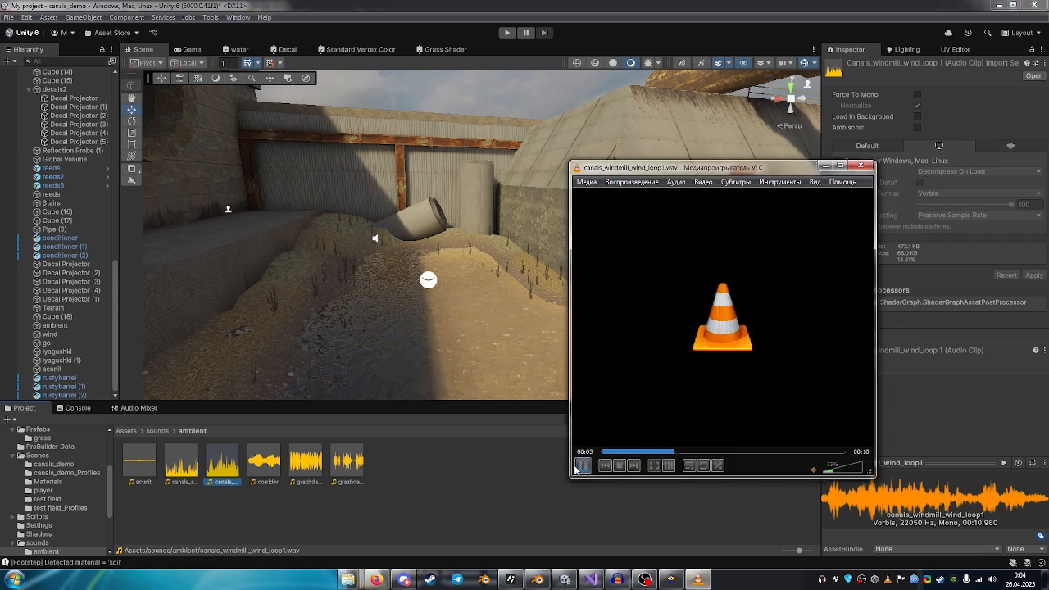
Select the corridor audio clip and play it in VLC, repositioning the player to keep the scene and clips in view.
left_click(256, 468)
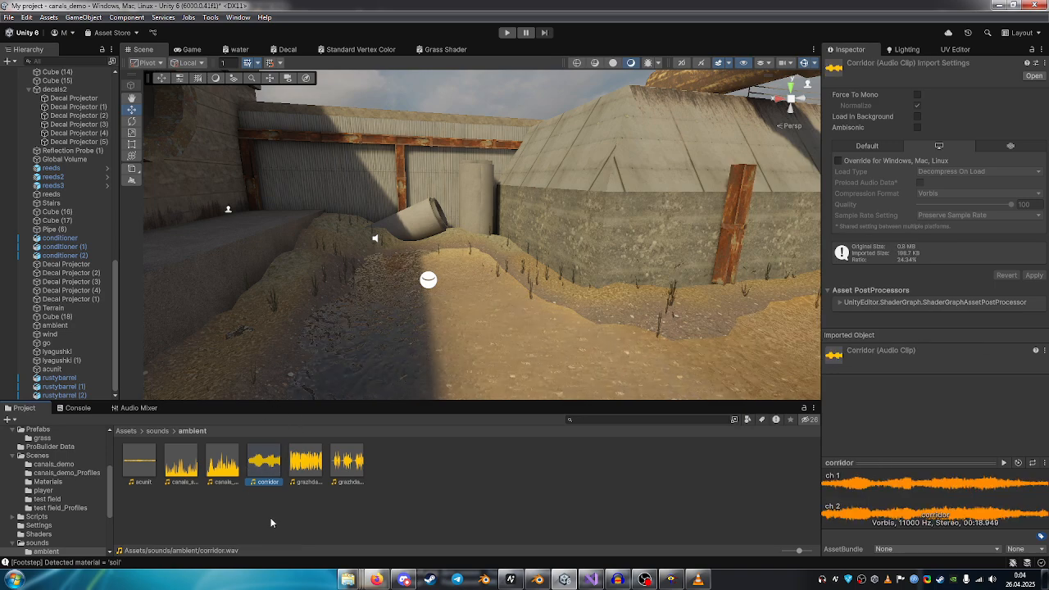
right_click_drag(492, 310, 528, 276)
double_click(266, 463)
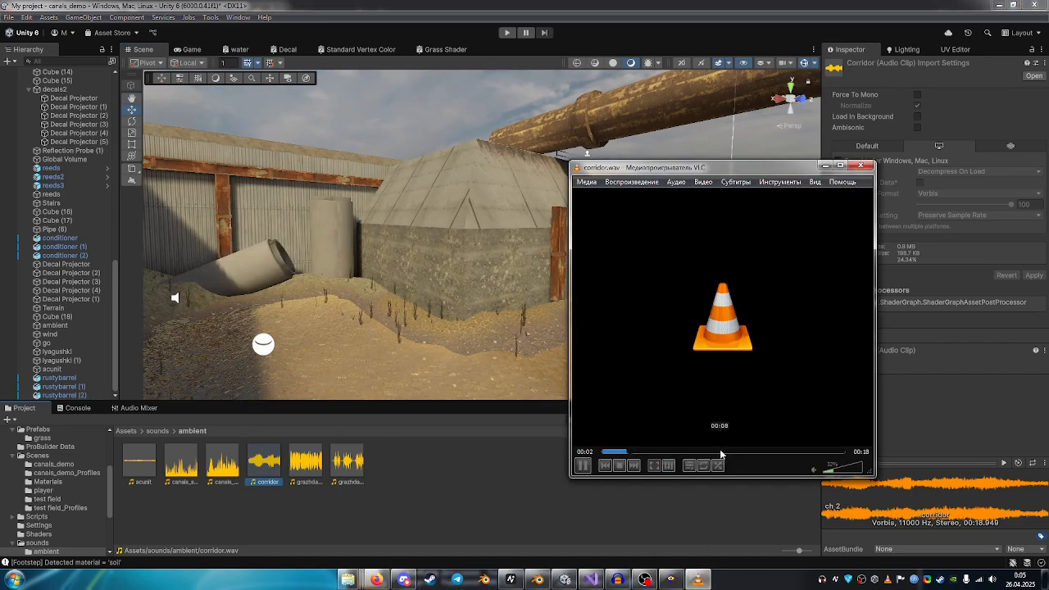
left_click_drag(767, 166, 440, 152)
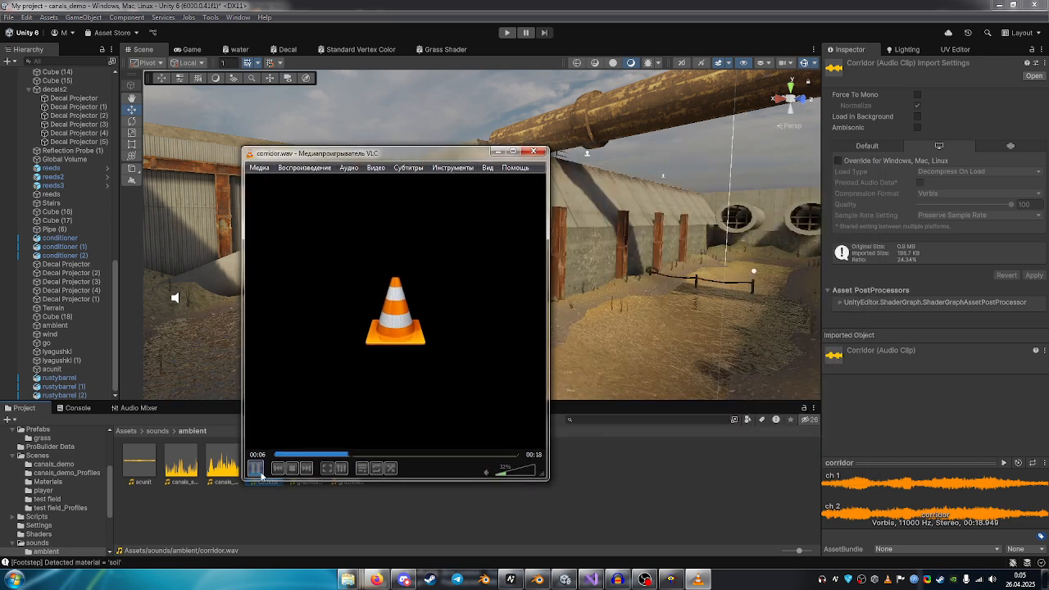
left_click_drag(362, 147, 595, 176)
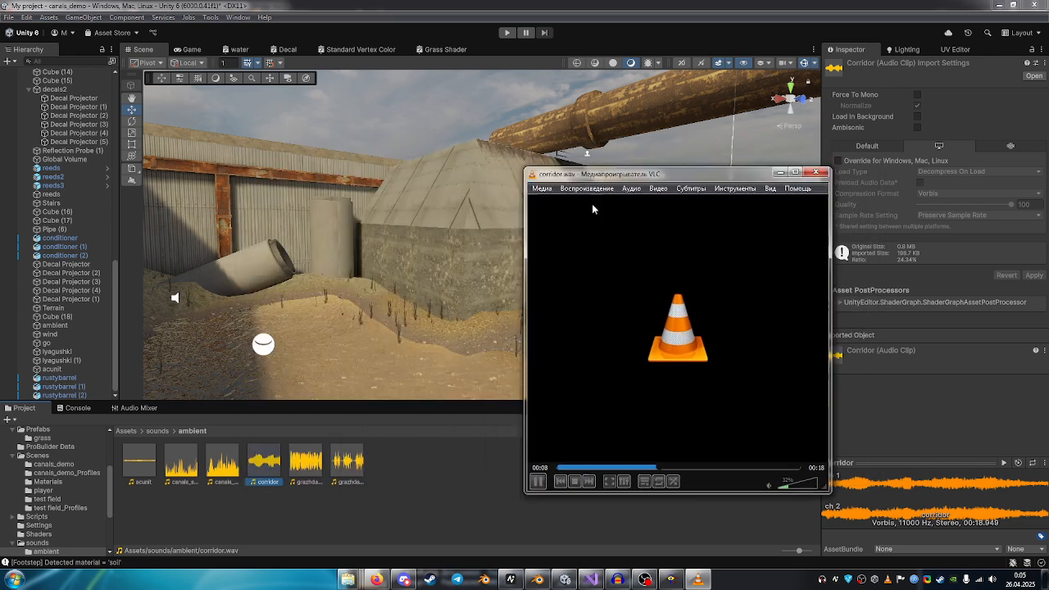
Select the grazhdanskaya oborona clip, pause and close VLC, and look along the canal towards the overhead pipe.
left_click(295, 461)
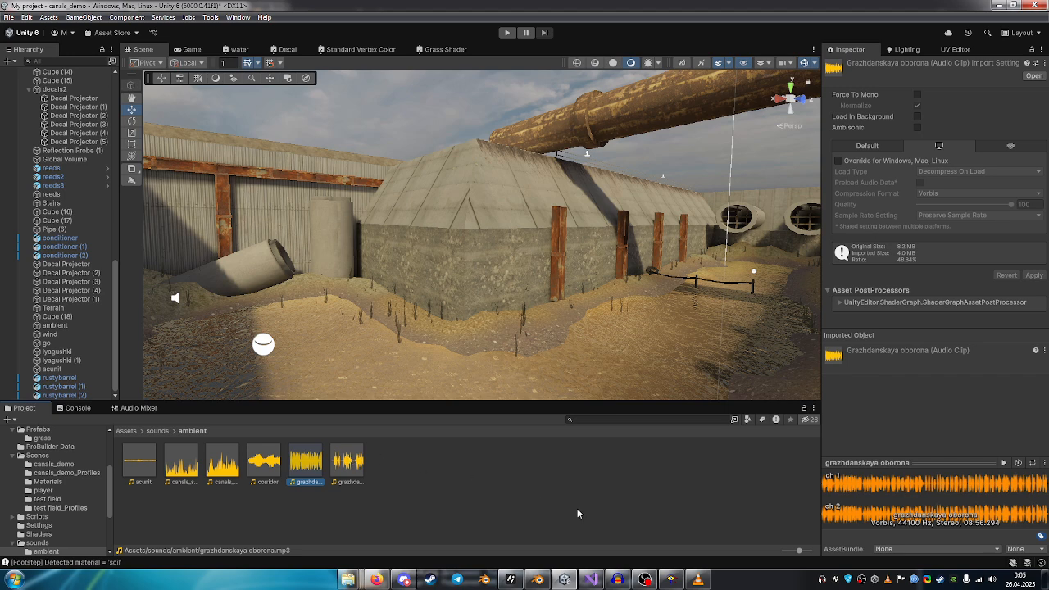
left_click(697, 579)
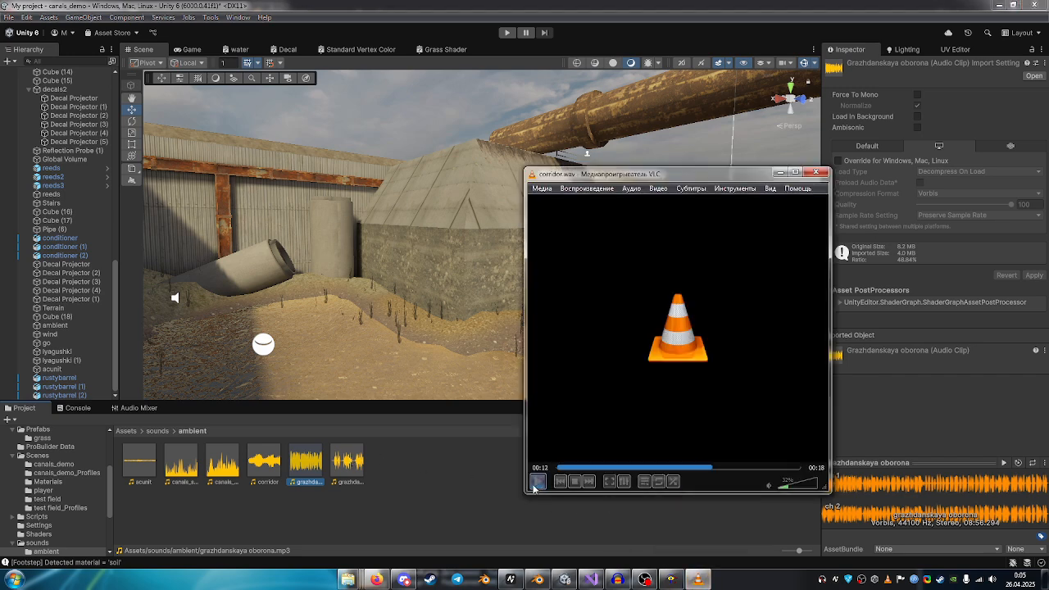
left_click(536, 482)
left_click(823, 172)
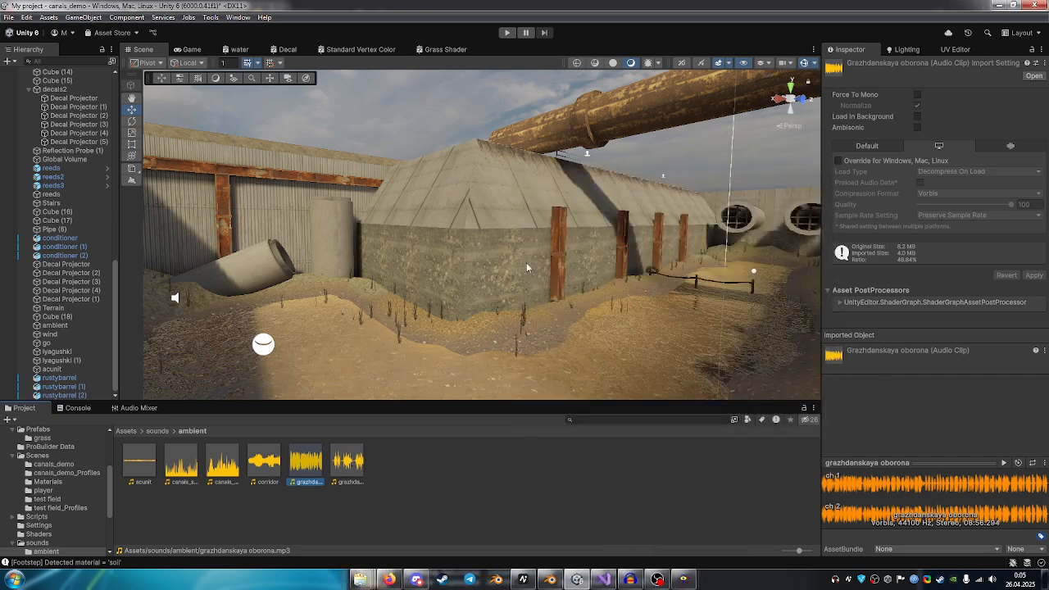
right_click_drag(526, 262, 628, 219)
right_click_drag(481, 312, 968, 318)
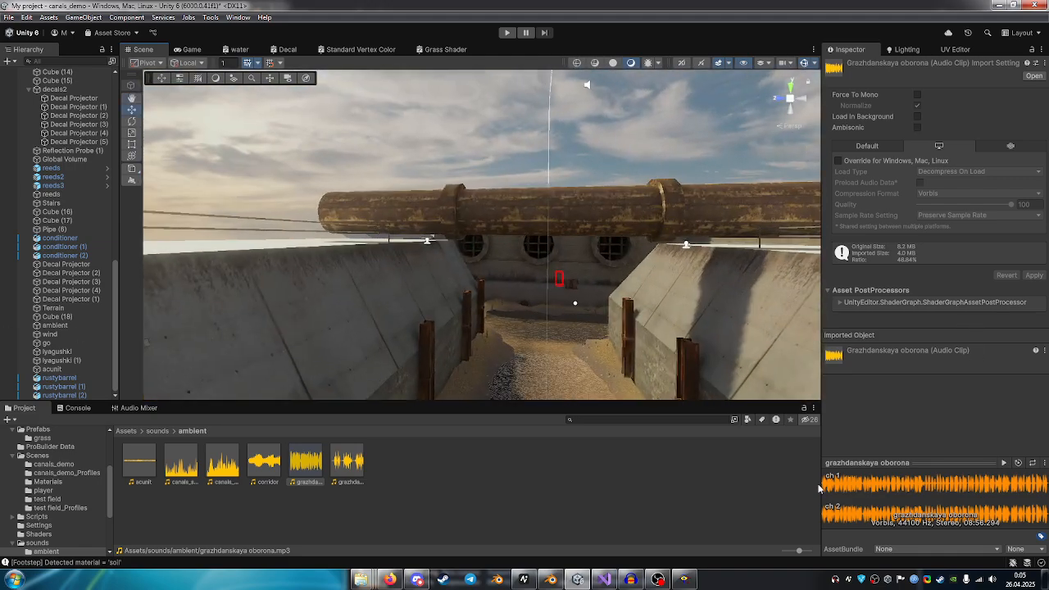
Select the grazhdanskaya oborona2 clip, view the channel beneath the pipe, play the clip in VLC at lower volume, and close the player.
left_click(341, 474)
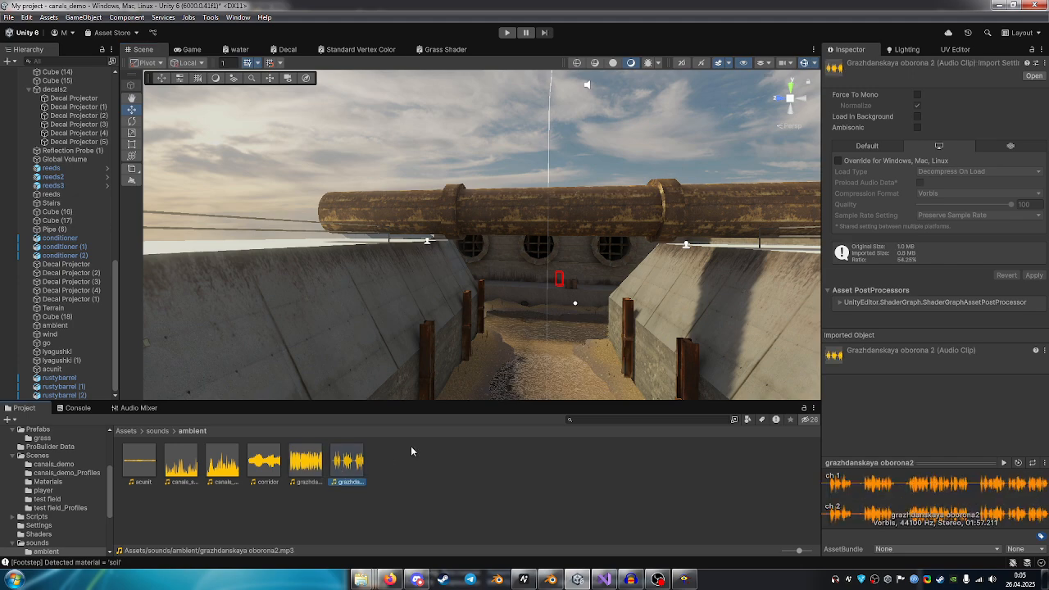
right_click_drag(510, 321, 548, 377)
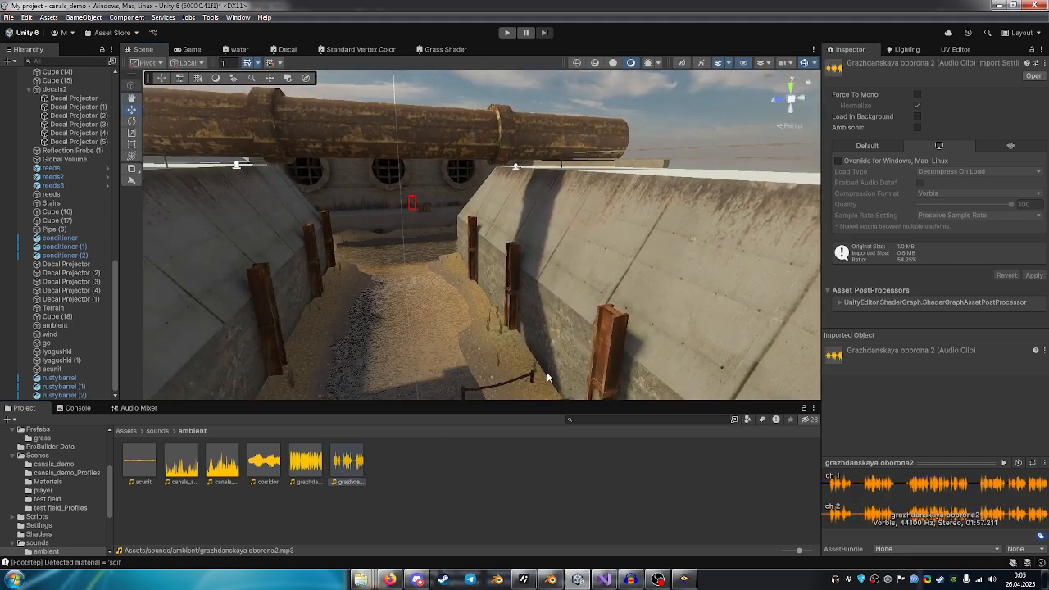
right_click_drag(525, 336, 495, 342)
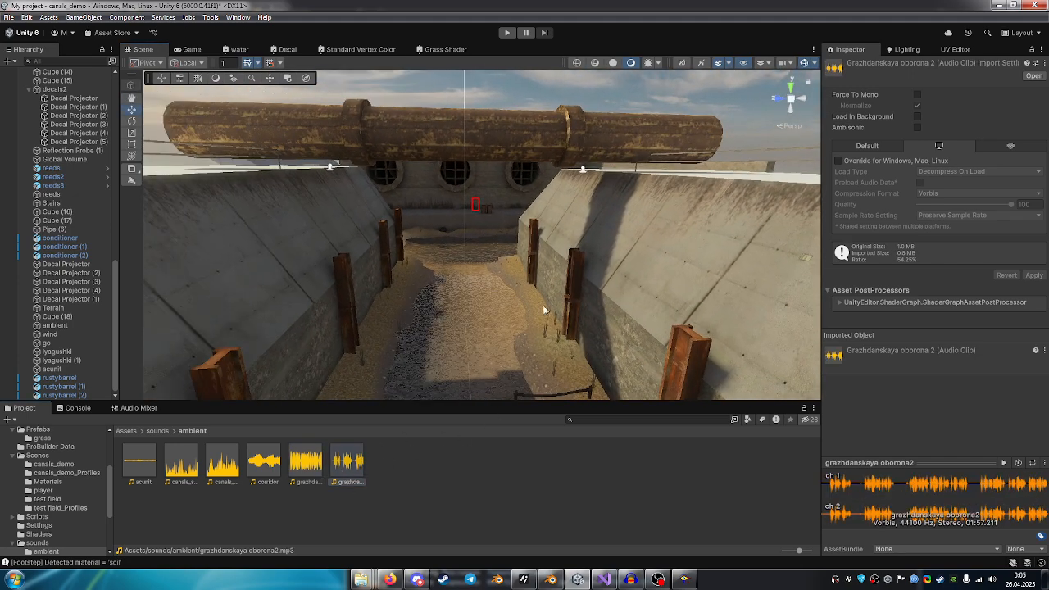
right_click_drag(558, 300, 488, 326)
double_click(348, 461)
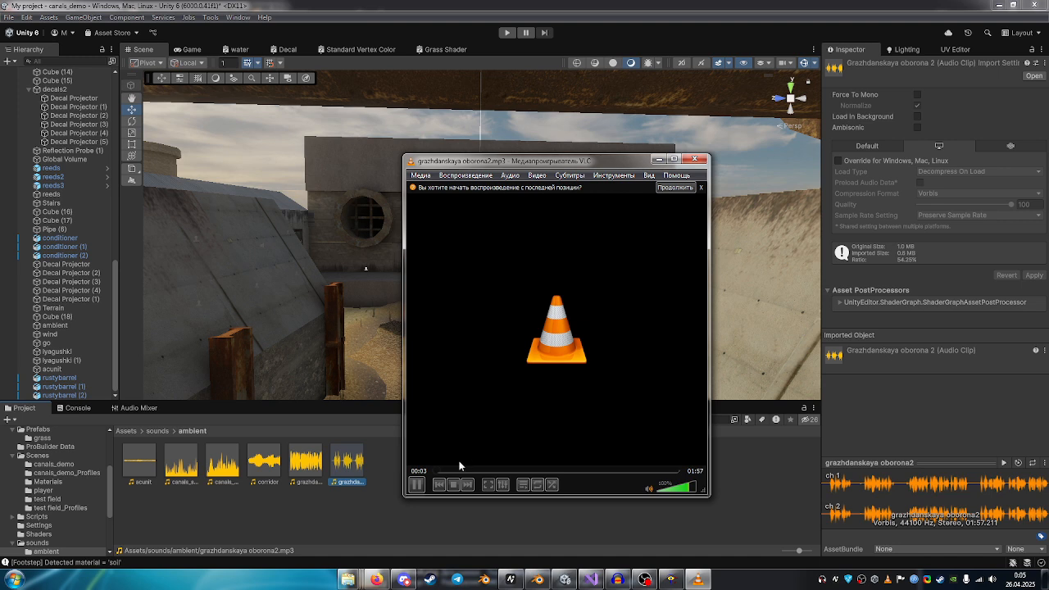
left_click(674, 488)
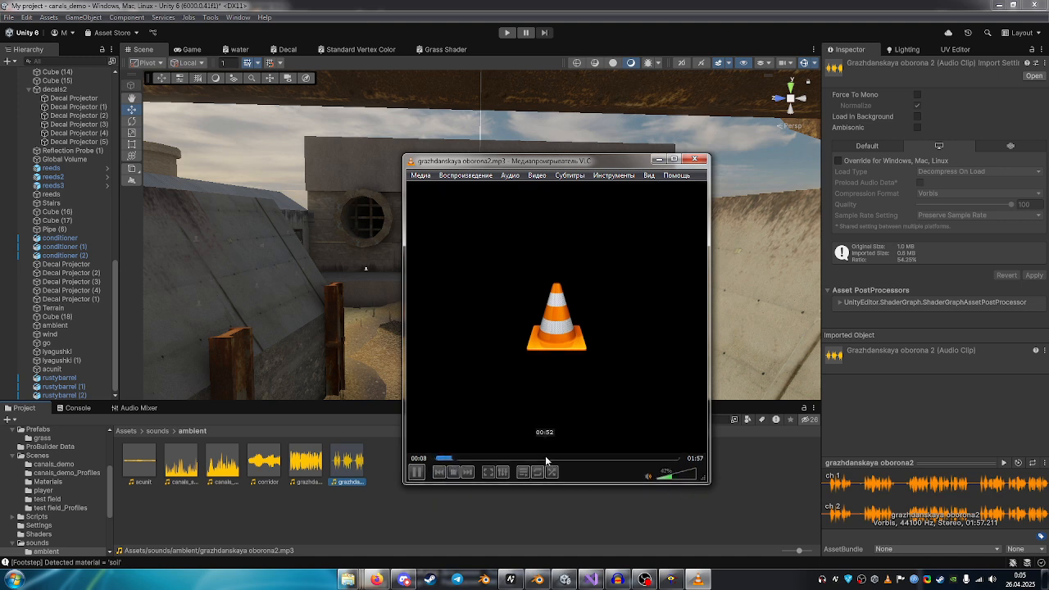
left_click(695, 159)
Select the lyagushki (1) frog sound source on the canal bank and examine its range sphere, Audio Source settings and volume rolloff curve.
key("w")
right_click_drag(513, 246, 409, 260)
left_click(405, 243)
right_click_drag(642, 277, 593, 236)
right_click_drag(612, 276, 492, 259)
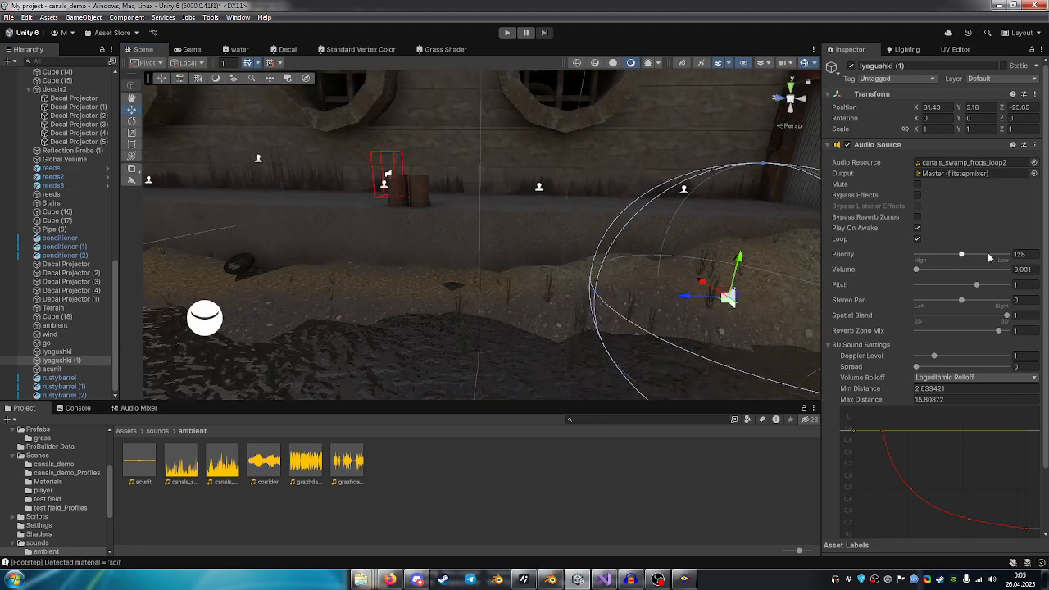
right_click_drag(576, 240, 49, 289)
right_click_drag(560, 241, 907, 154)
right_click_drag(601, 246, 834, 285)
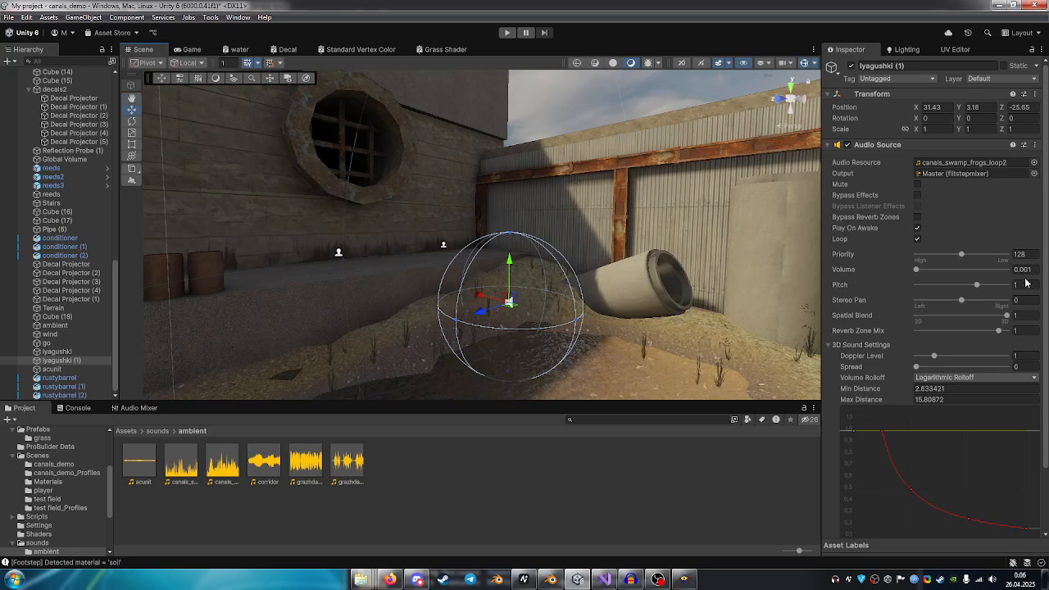
scroll(858, 283, "down", 3)
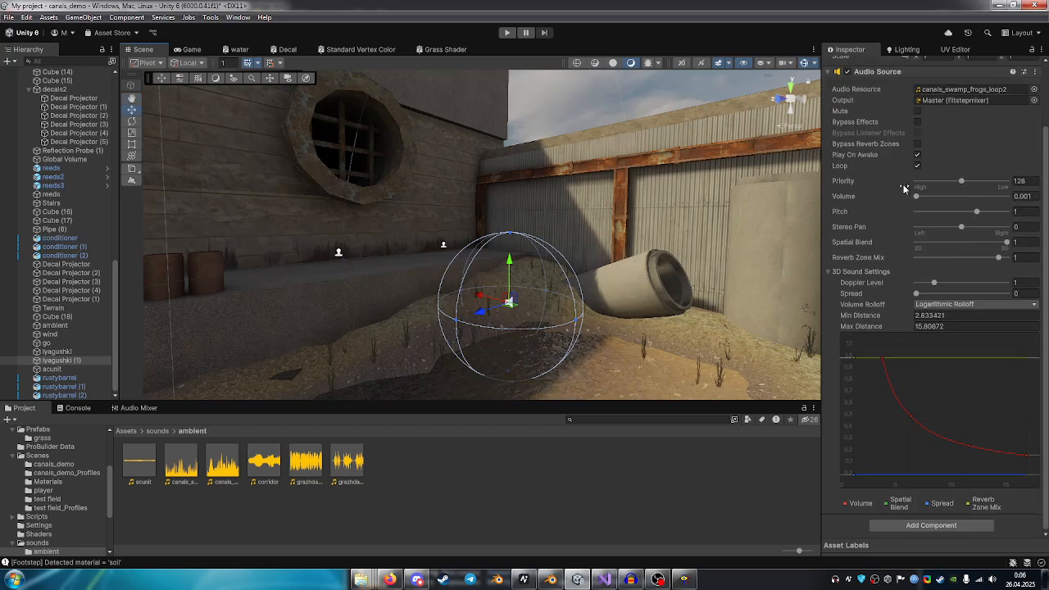
Select the ambient sound source above the large rusty pipe and examine its Audio Source settings and position in the sky.
right_click_drag(578, 233, 443, 203)
key("w")
left_click(525, 237)
right_click_drag(526, 237, 246, 168)
left_click(500, 213)
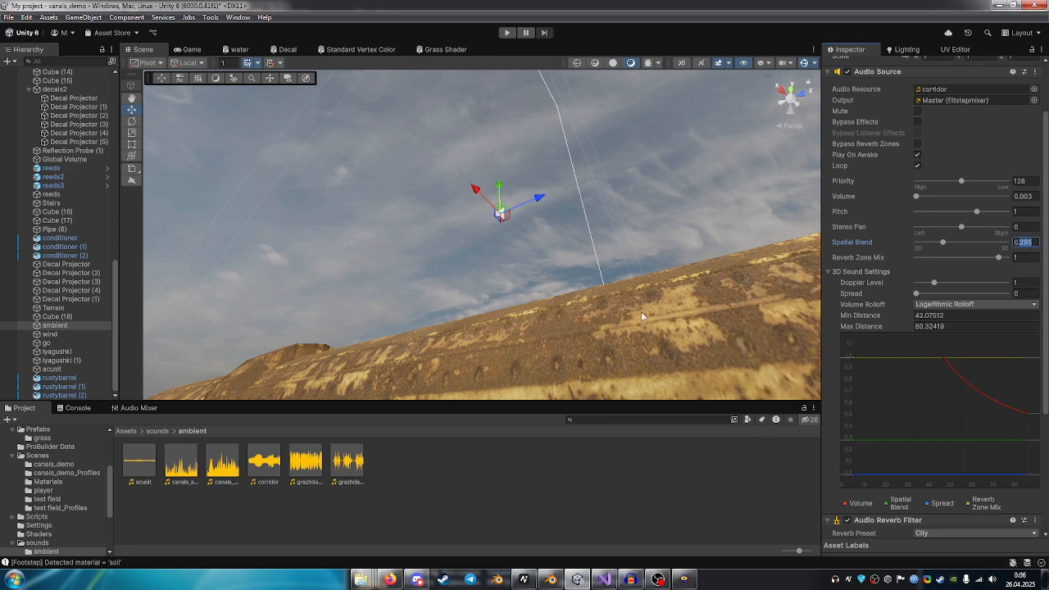
right_click_drag(642, 316, 347, 255)
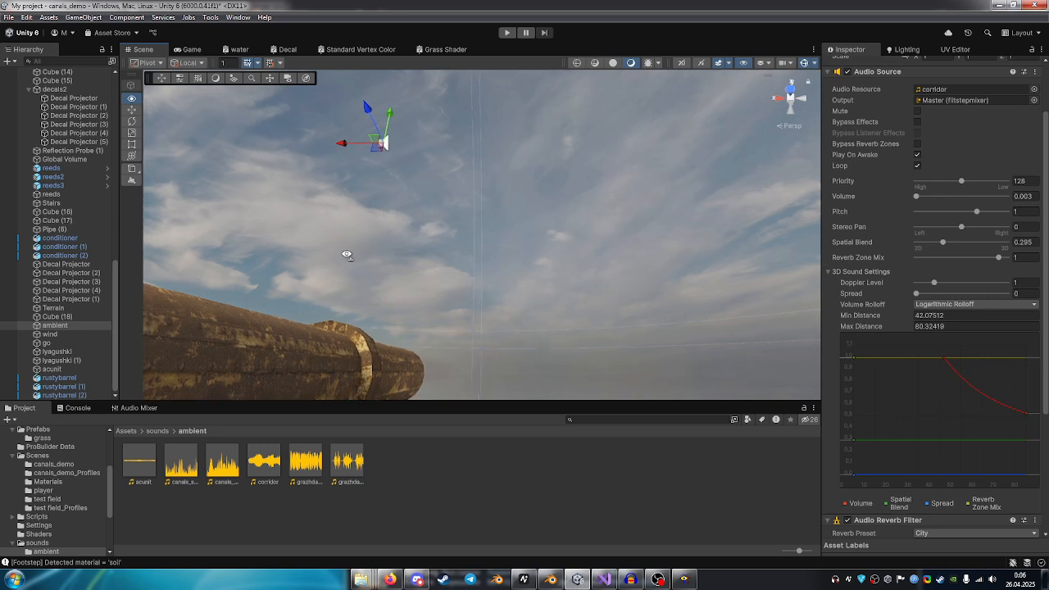
right_click_drag(454, 176, 492, 187)
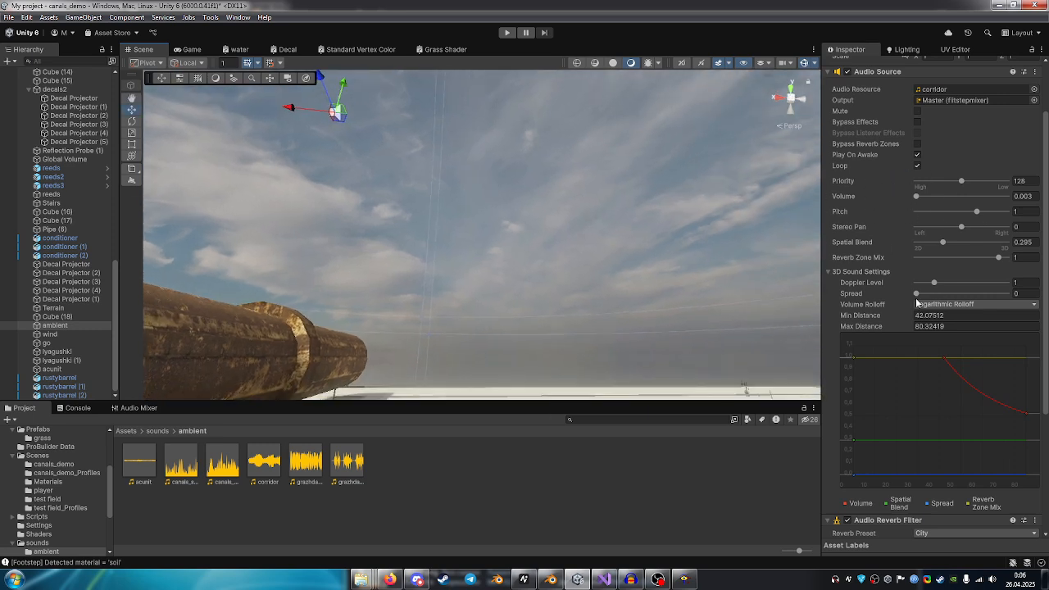
right_click_drag(389, 264, 645, 219)
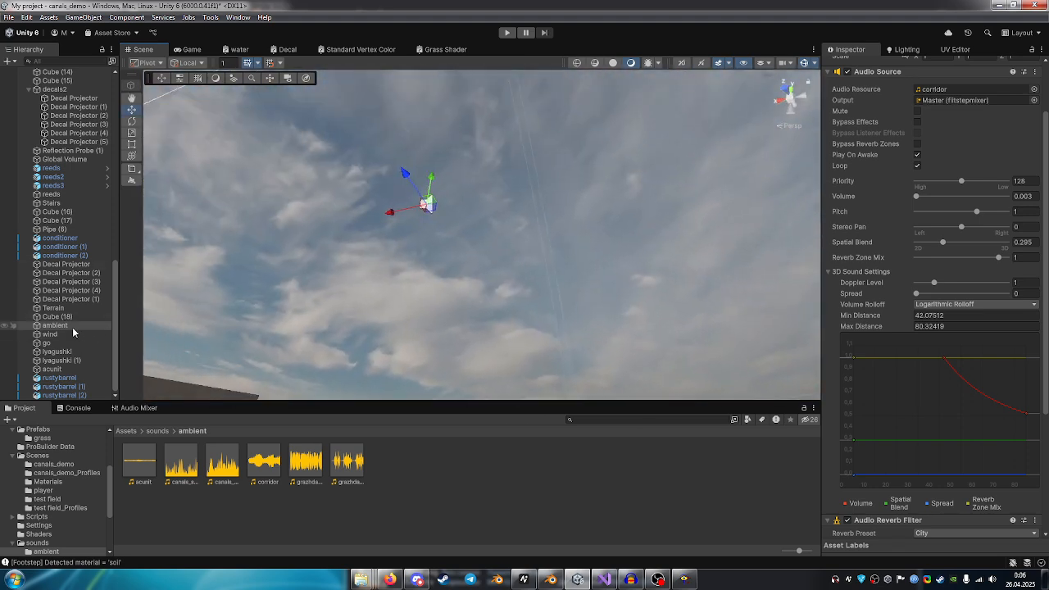
Check the Audio Source settings of the go and wind objects, then select the lyagushki source beside the channel wall.
left_click(38, 344)
right_click_drag(459, 271, 387, 180)
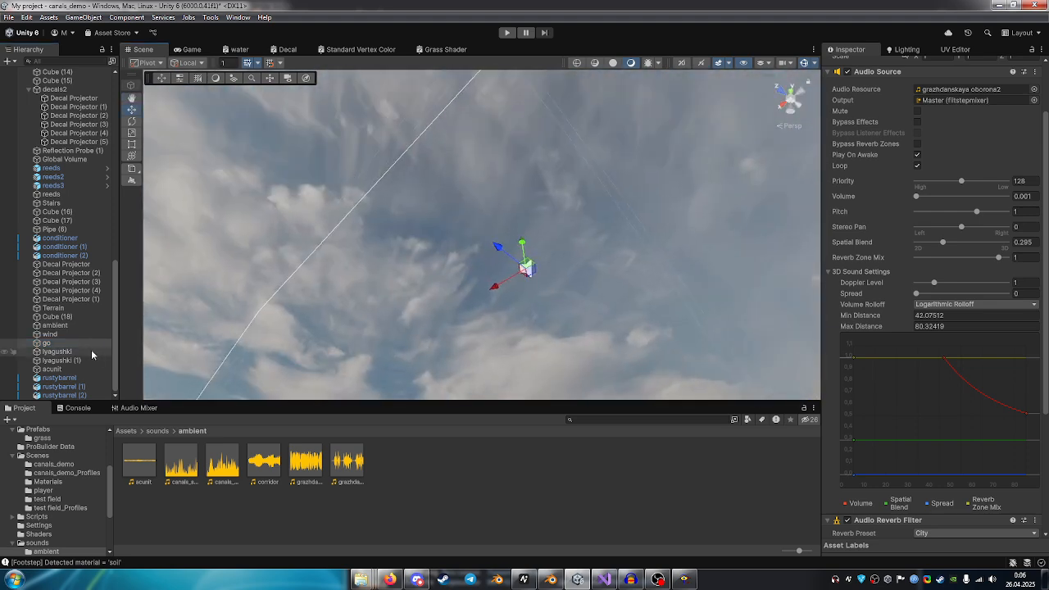
left_click(46, 343)
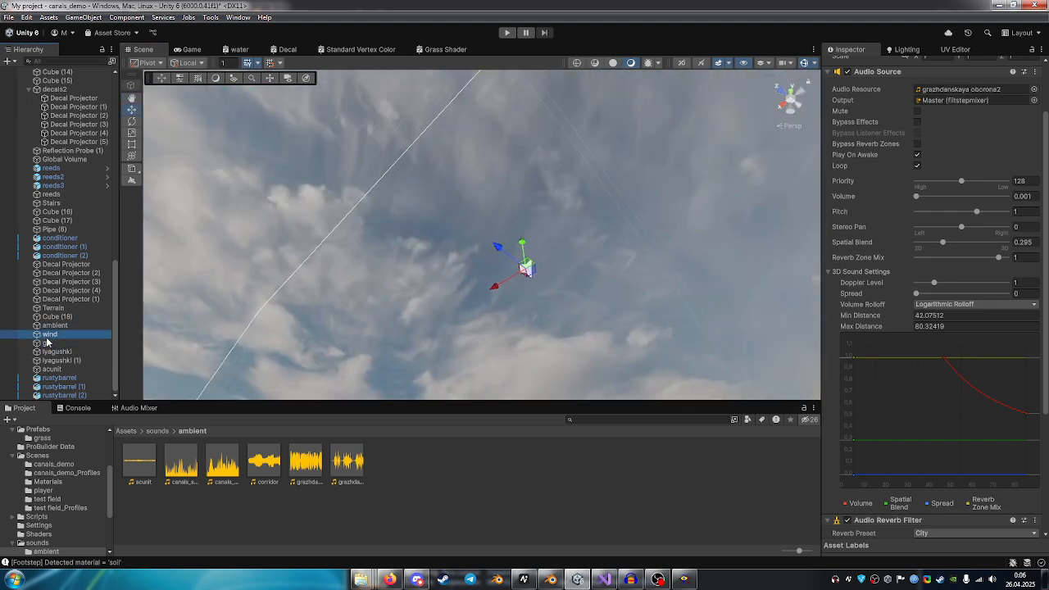
right_click_drag(477, 241, 487, 265)
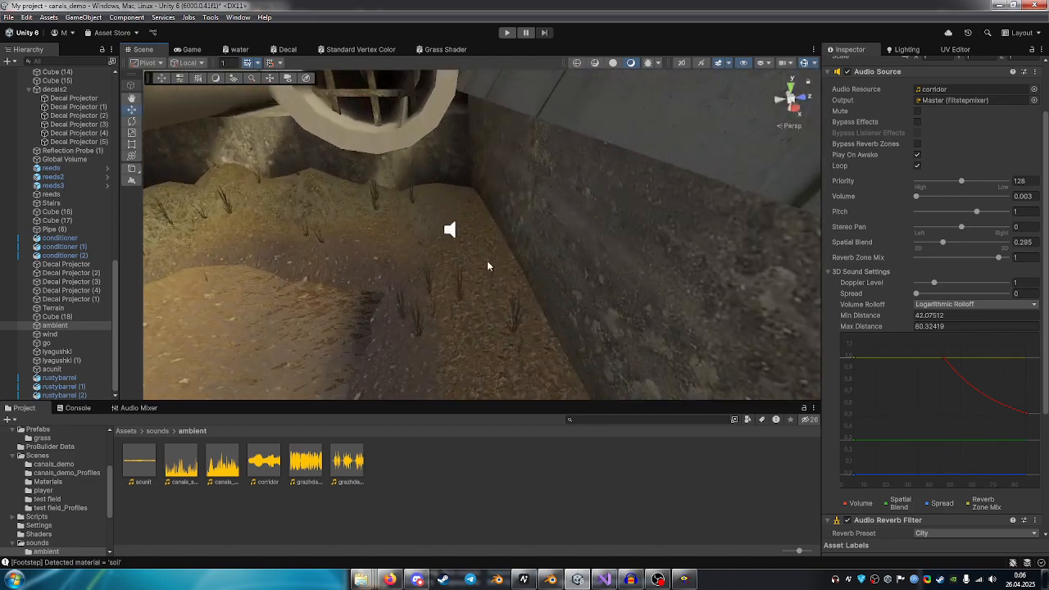
left_click(449, 231)
right_click_drag(449, 230, 271, 188)
Open the scene's lighting settings and examine the mixed lighting and lightmapping options alongside the shadows on the canal walls.
left_click(917, 50)
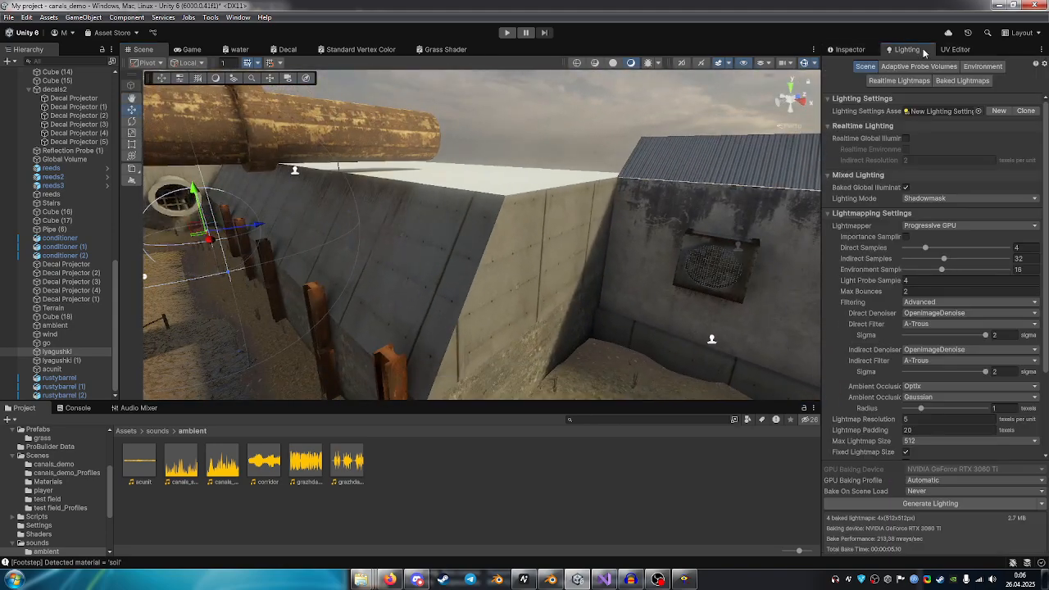
right_click_drag(672, 123, 870, 195)
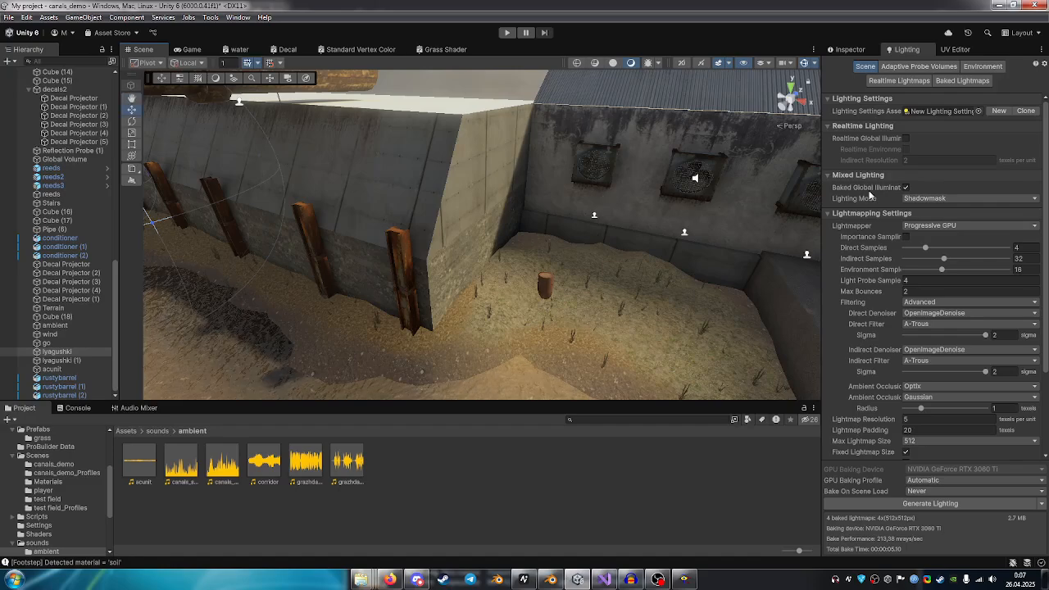
scroll(972, 251, "down", 3)
scroll(973, 250, "up", 3)
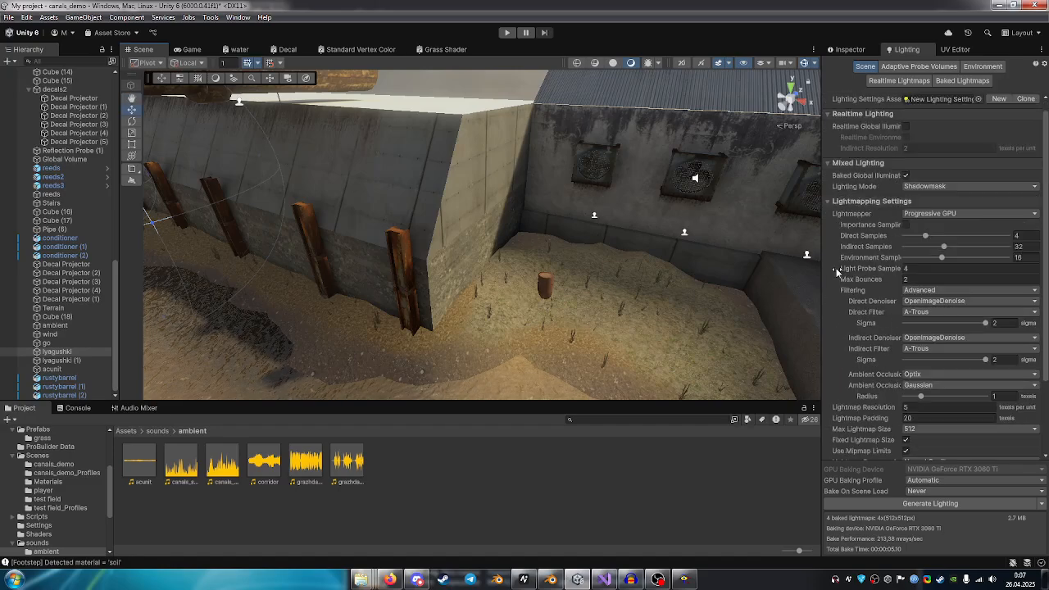
right_click_drag(552, 244, 289, 174)
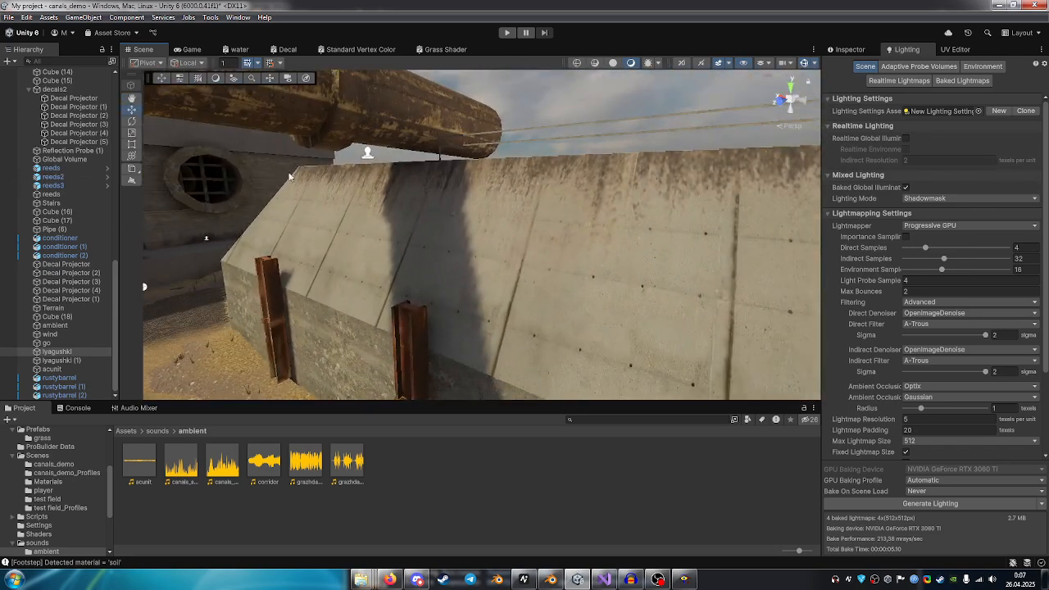
scroll(859, 346, "down", 3)
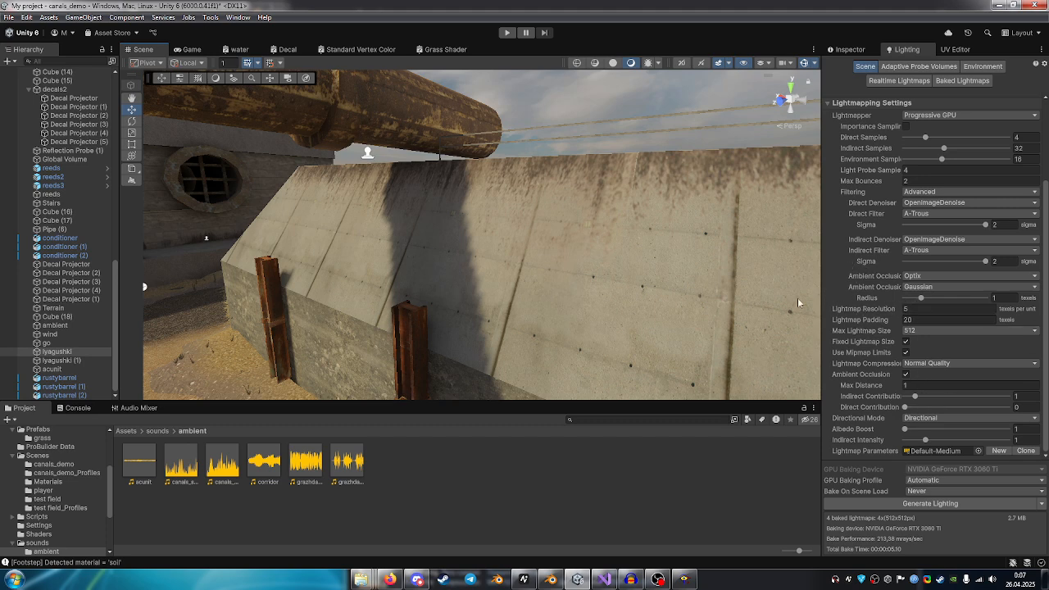
Examine the shadow edge on the sloped canal wall and compare it with the Faking Source Engine video in Firefox, returning to Unity.
right_click_drag(499, 246, 530, 145)
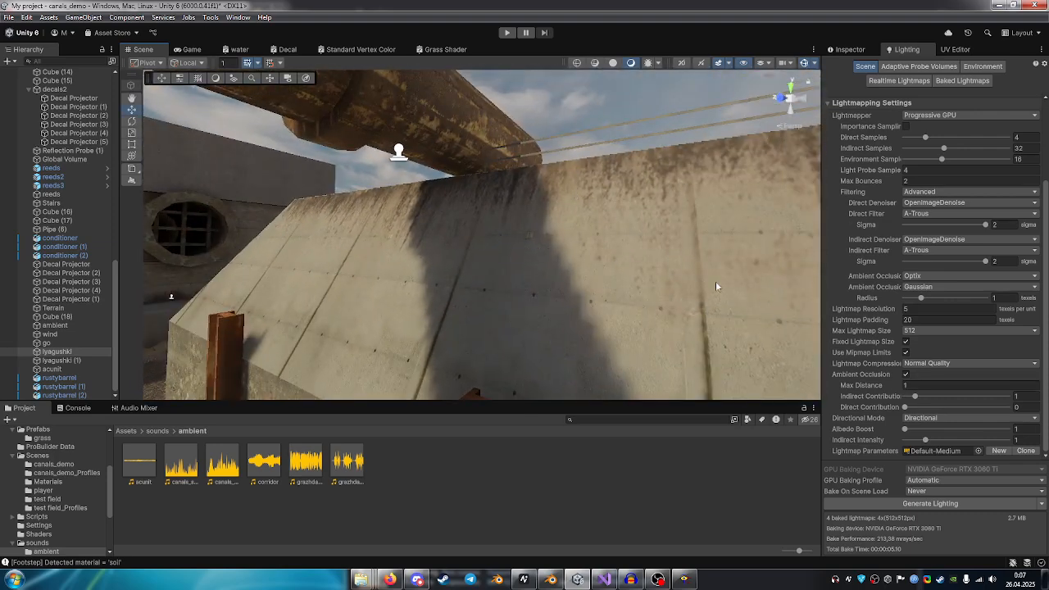
right_click_drag(715, 286, 455, 157)
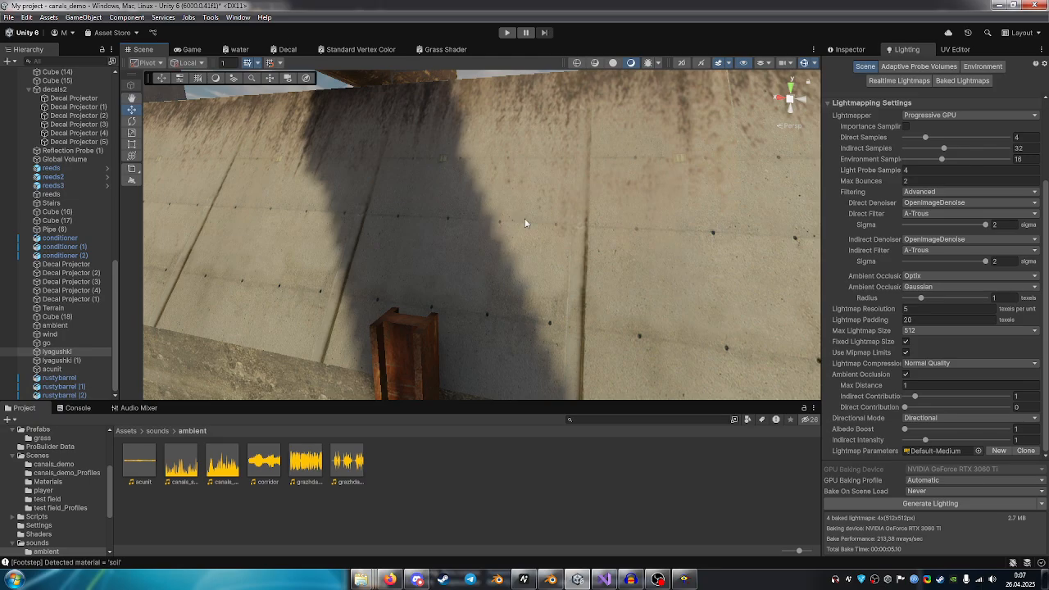
left_click(398, 576)
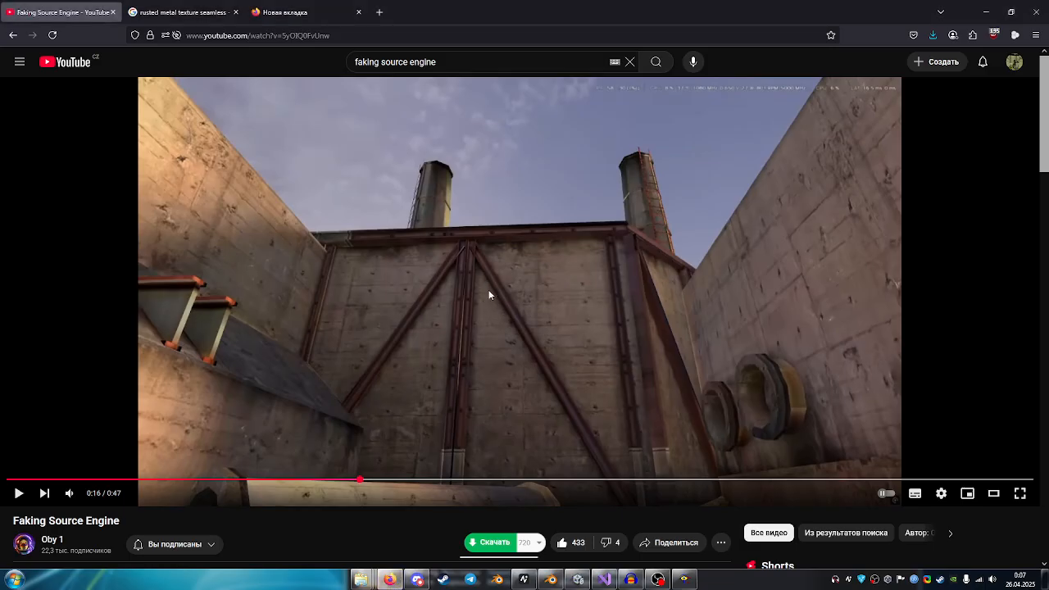
left_click(686, 579)
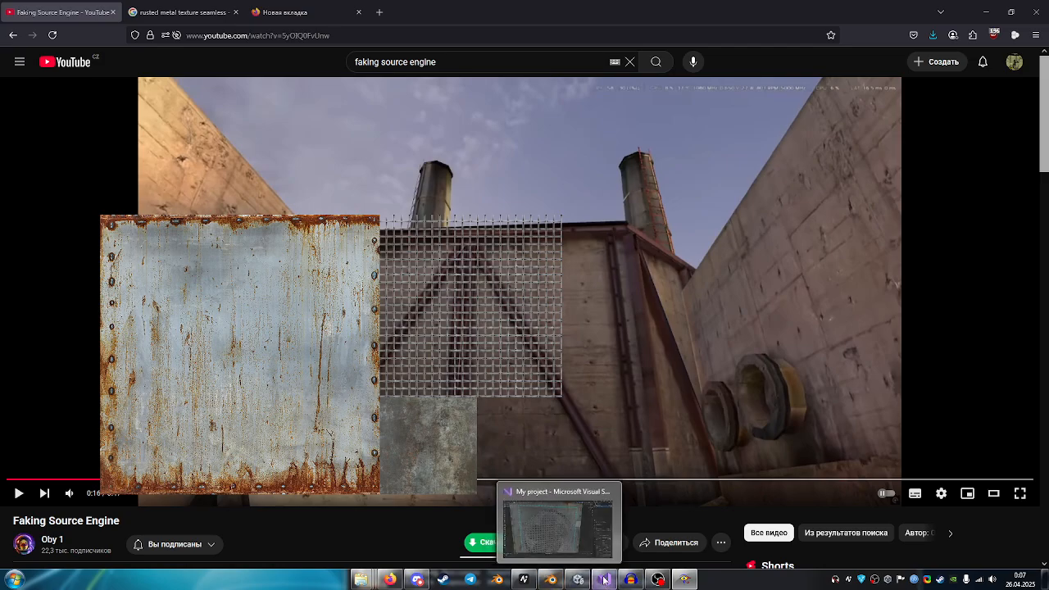
left_click(578, 579)
Examine the lightmap size, compression and Direct Filter options in the lighting settings alongside the baked shadows on the channel walls.
right_click_drag(492, 295, 507, 195)
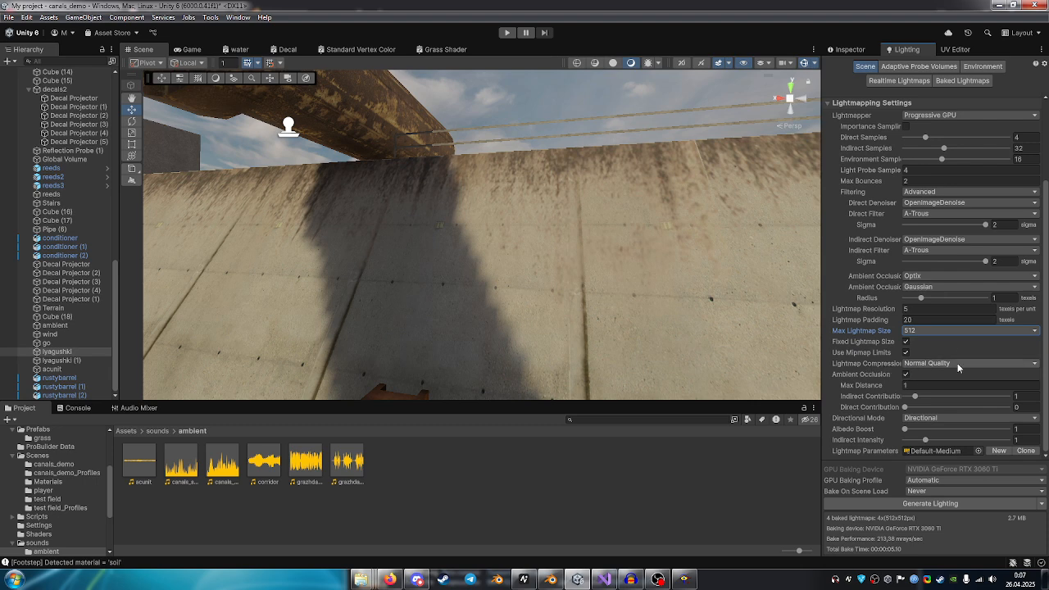
scroll(948, 305, "up", 3)
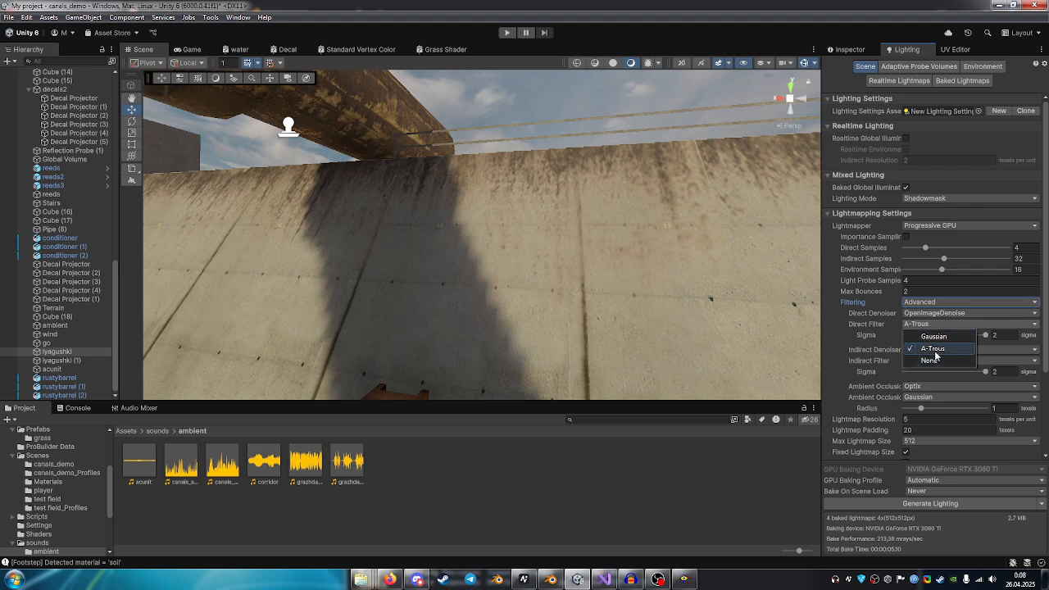
right_click_drag(609, 273, 362, 299)
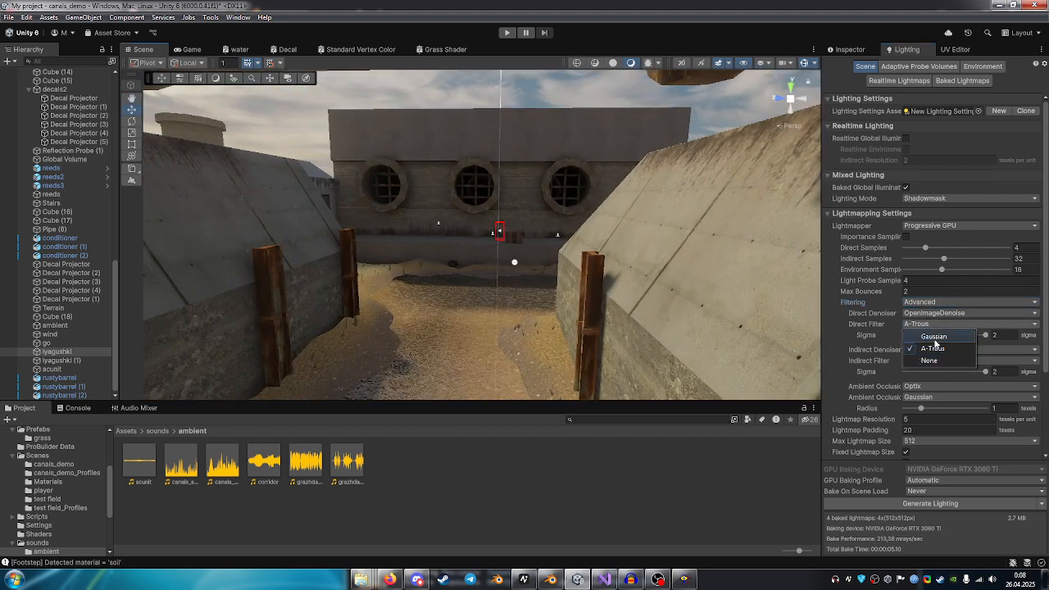
right_click_drag(540, 267, 640, 225)
key("w")
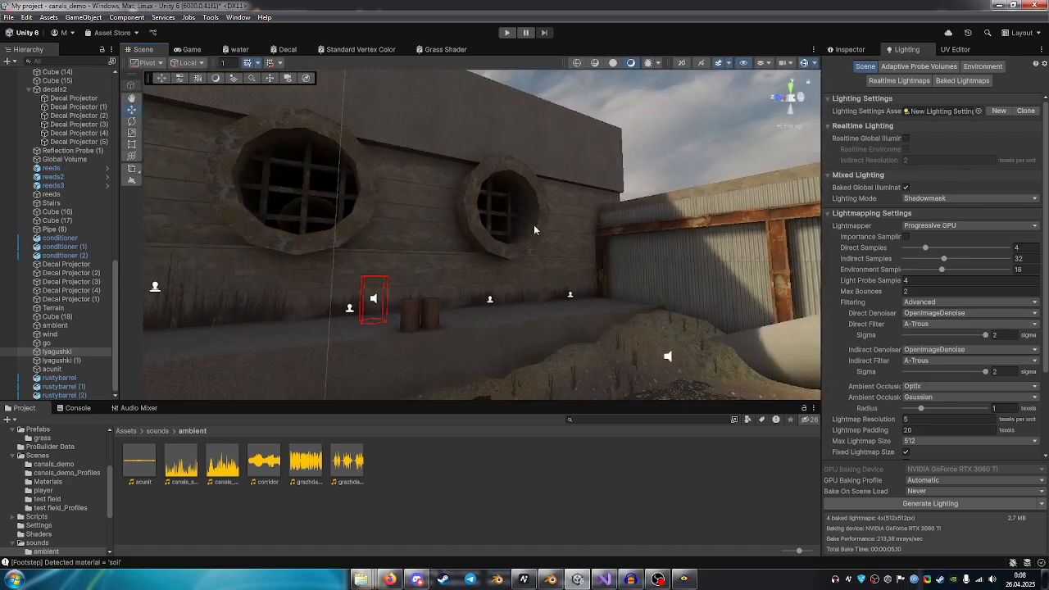
Inspect the shading around the concrete pipe at the channel's end by selecting pipe (1), and clear the selection.
right_click_drag(534, 230, 447, 190)
right_click_drag(429, 272, 572, 149)
left_click(557, 214)
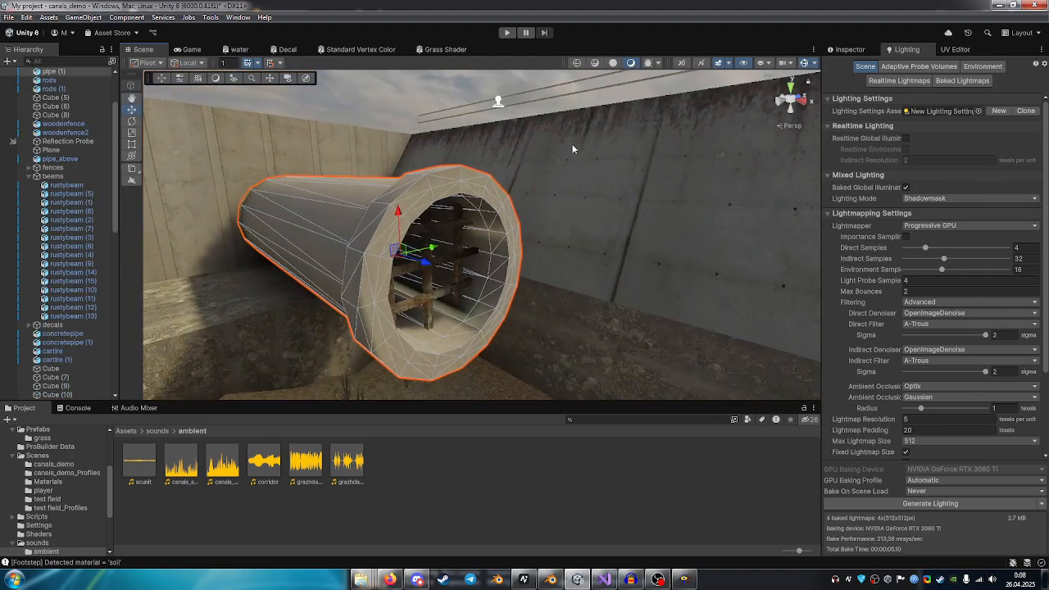
left_click(420, 84)
right_click_drag(517, 218, 394, 242)
Select the Directional Light and examine its baked mode, emission colour, intensity and shadow settings.
scroll(47, 145, "up", 3)
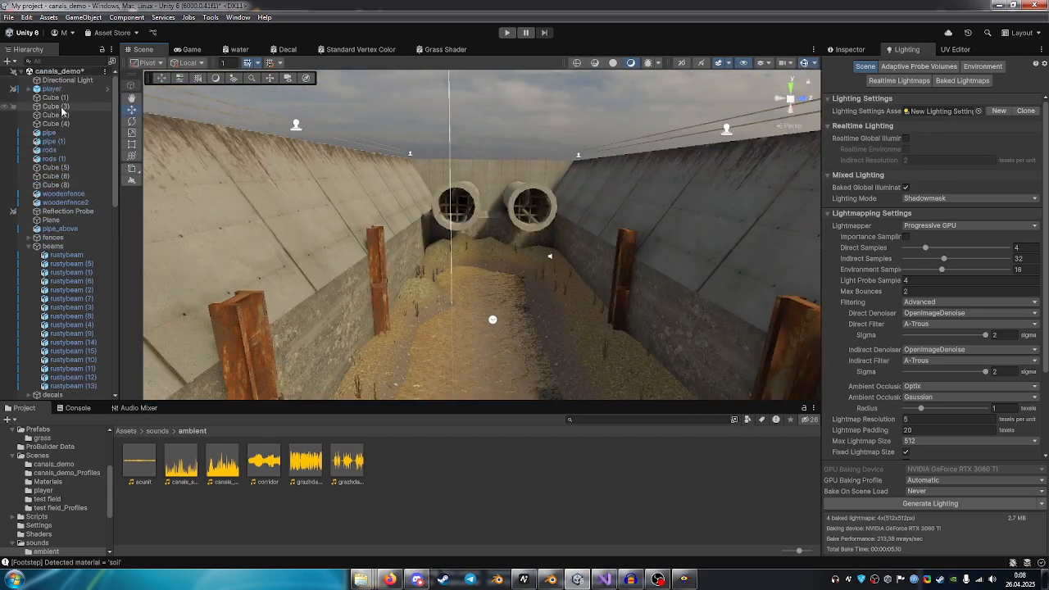
right_click_drag(369, 209, 490, 230)
left_click(868, 49)
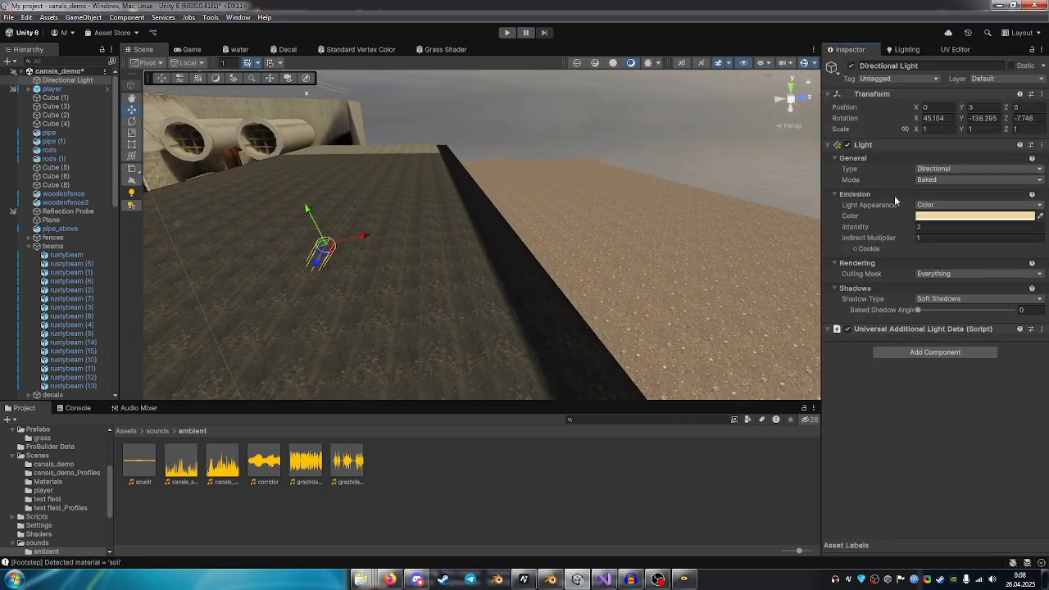
left_click(931, 216)
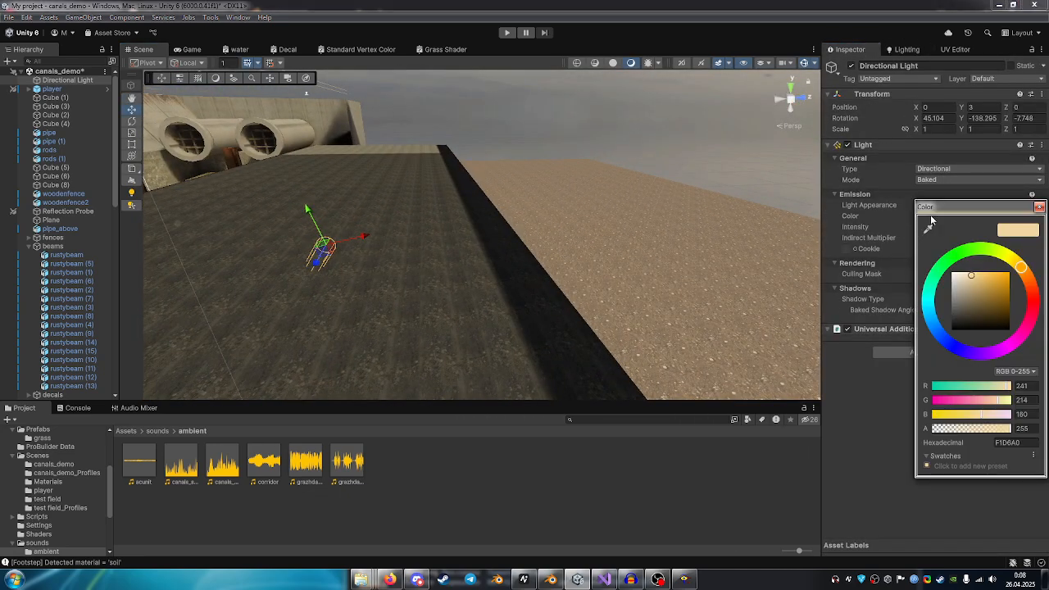
left_click(1040, 208)
right_click_drag(632, 190, 399, 202)
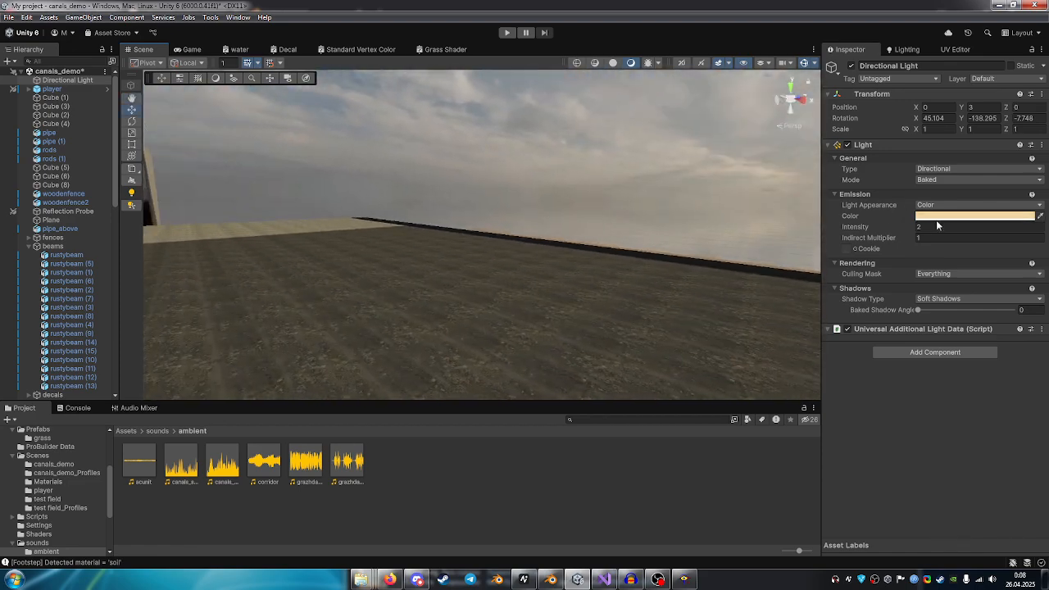
right_click_drag(672, 237, 392, 260)
Select the Global Volume object and examine its Bloom override settings while viewing the canal and rusty pipe.
scroll(41, 303, "down", 8)
scroll(41, 303, "down", 9)
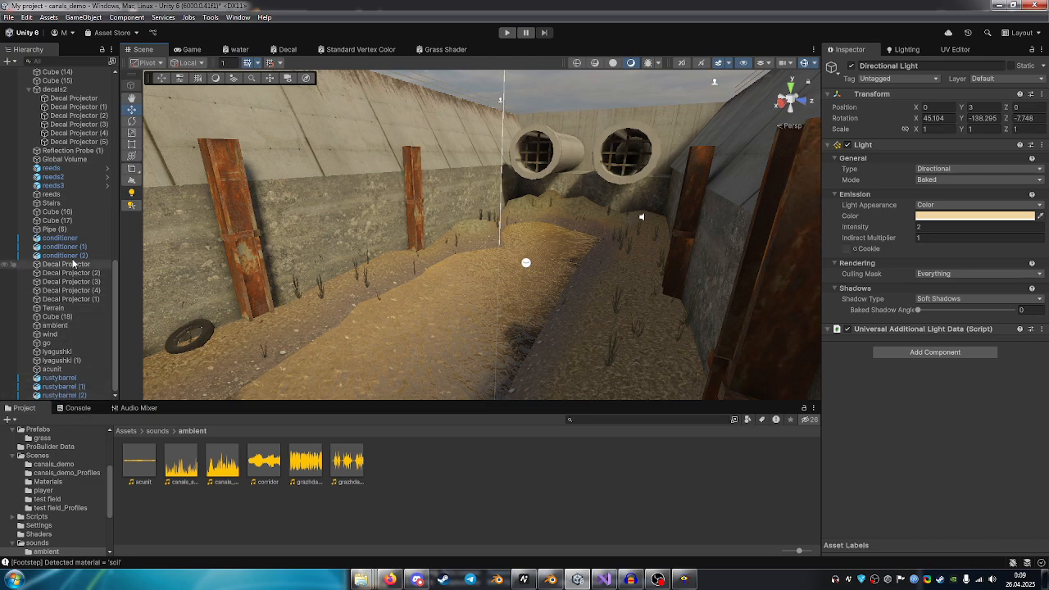
left_click(65, 160)
right_click_drag(402, 202, 715, 257)
key("w")
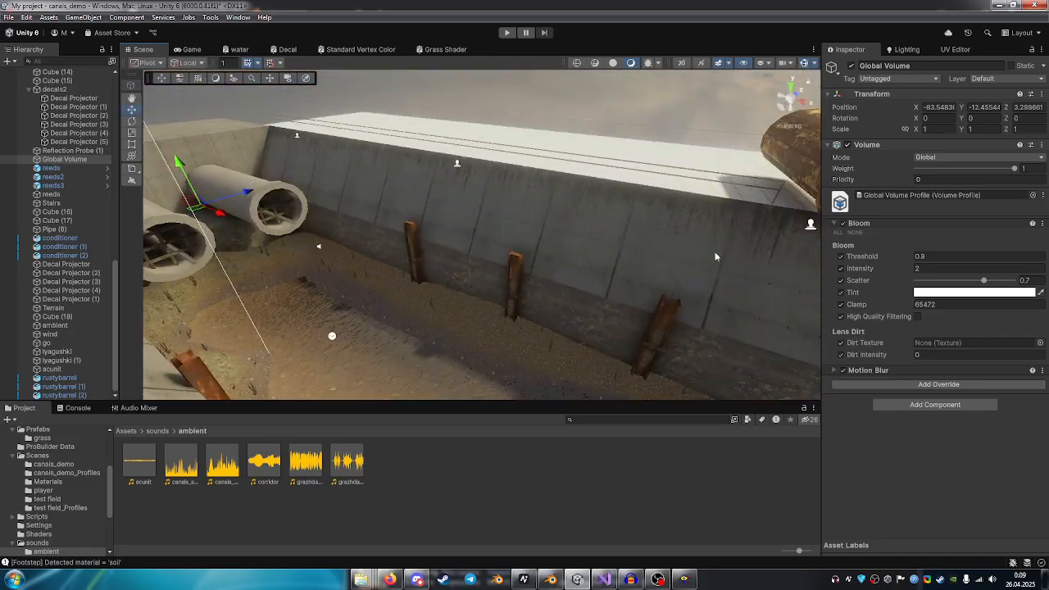
right_click_drag(617, 238, 869, 227)
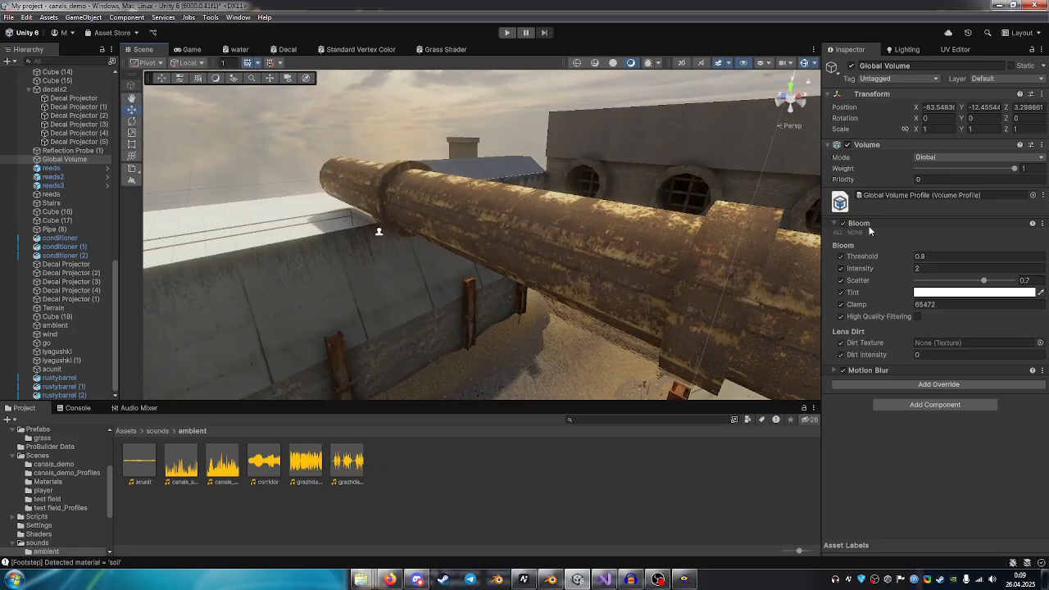
Toggle the Global Volume's Bloom override off and on to compare its effect on the sky and bright canal edge.
left_click(844, 225)
left_click(844, 225)
right_click_drag(561, 236, 518, 198)
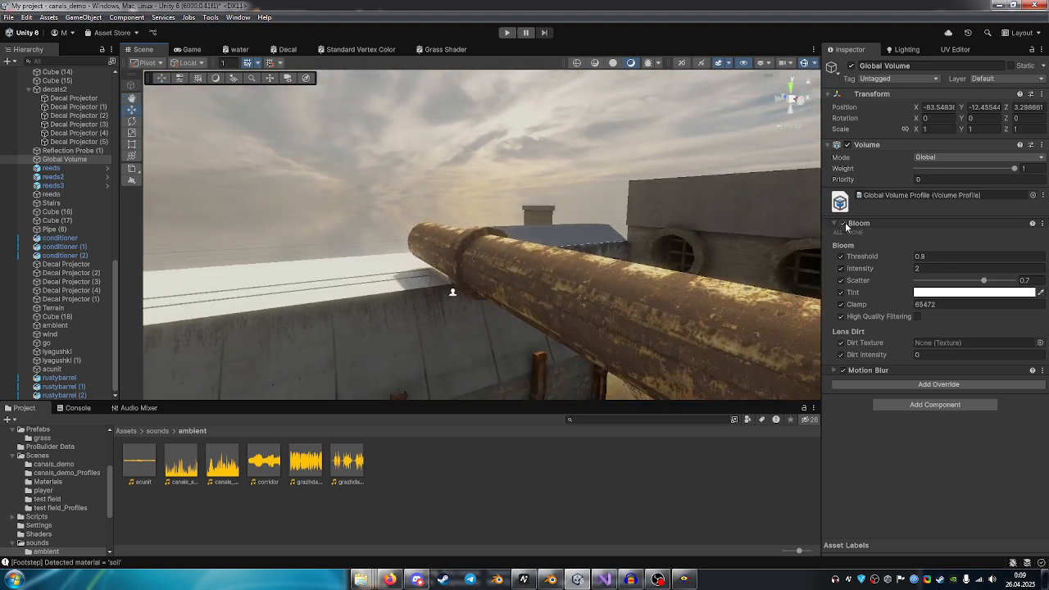
left_click(844, 224)
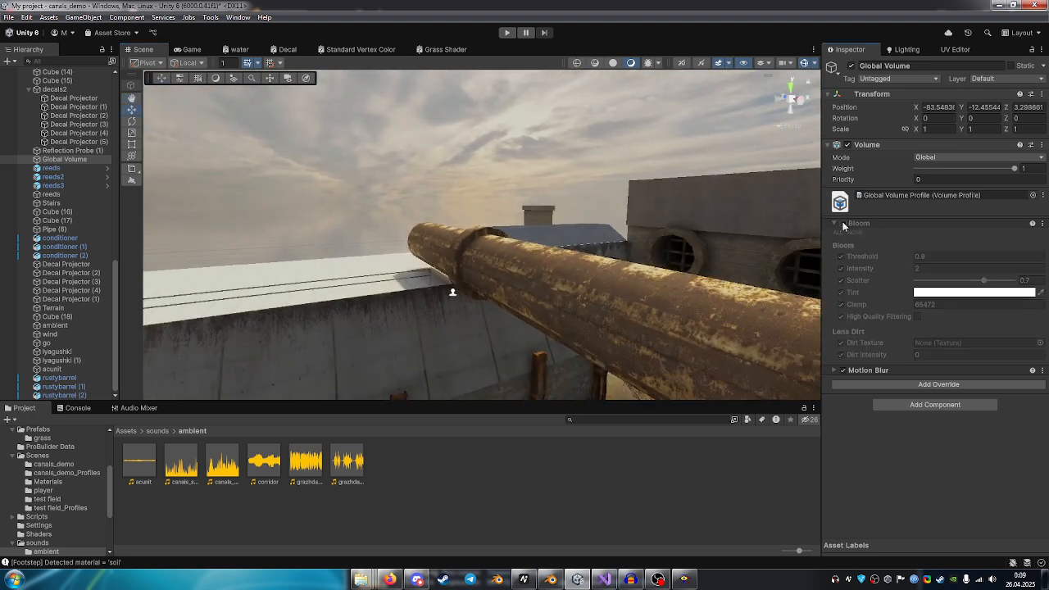
left_click(844, 224)
left_click(844, 226)
left_click(844, 226)
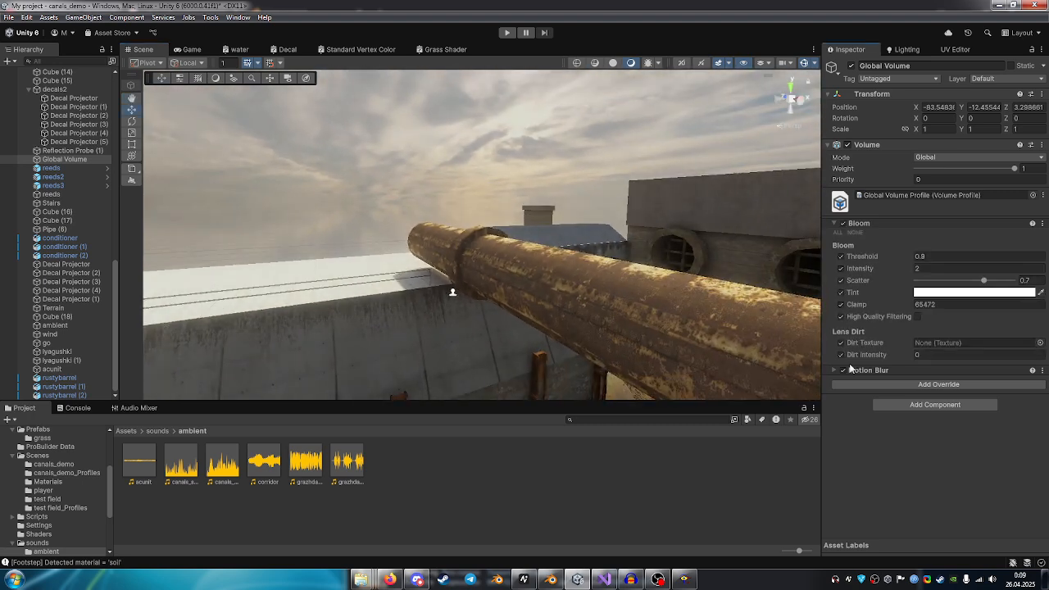
Expand the Global Volume's Motion Blur override and examine its settings along with the overall look of the canal.
left_click(834, 371)
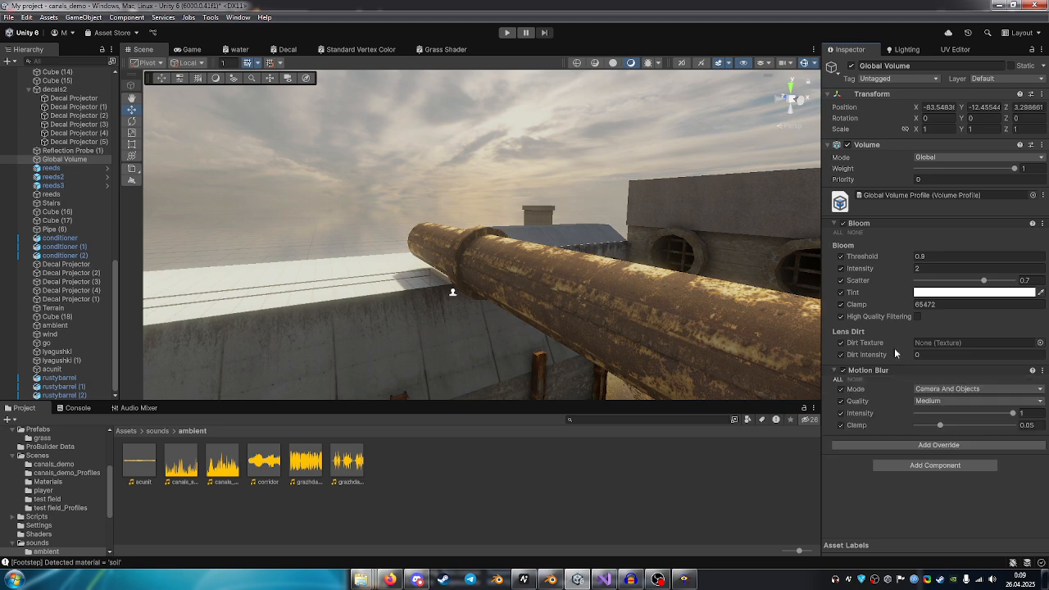
key("w")
right_click_drag(516, 233, 839, 209)
right_click_drag(643, 183, 1021, 220)
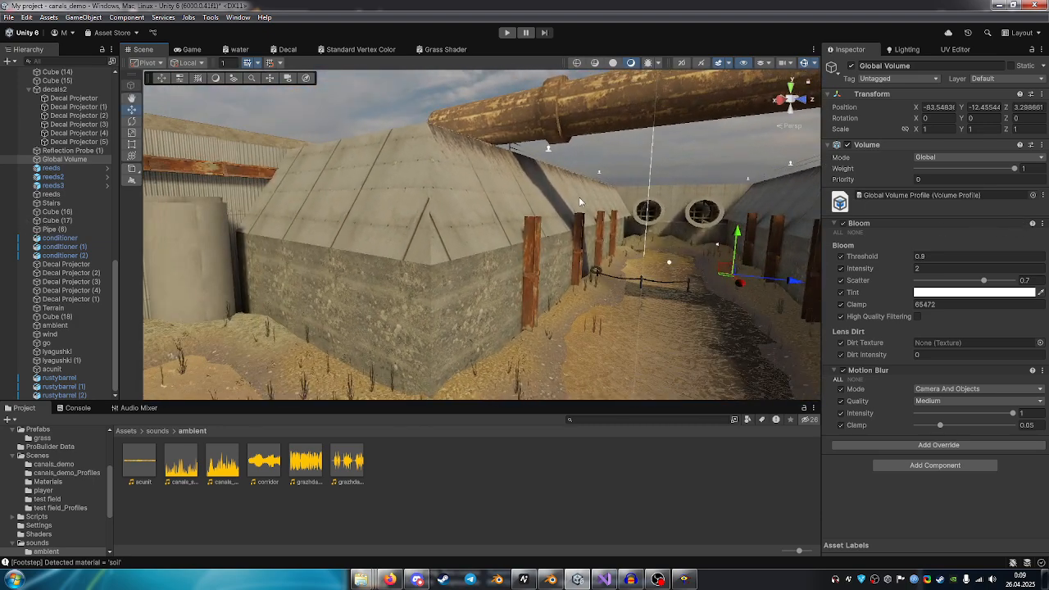
right_click_drag(579, 201, 733, 368)
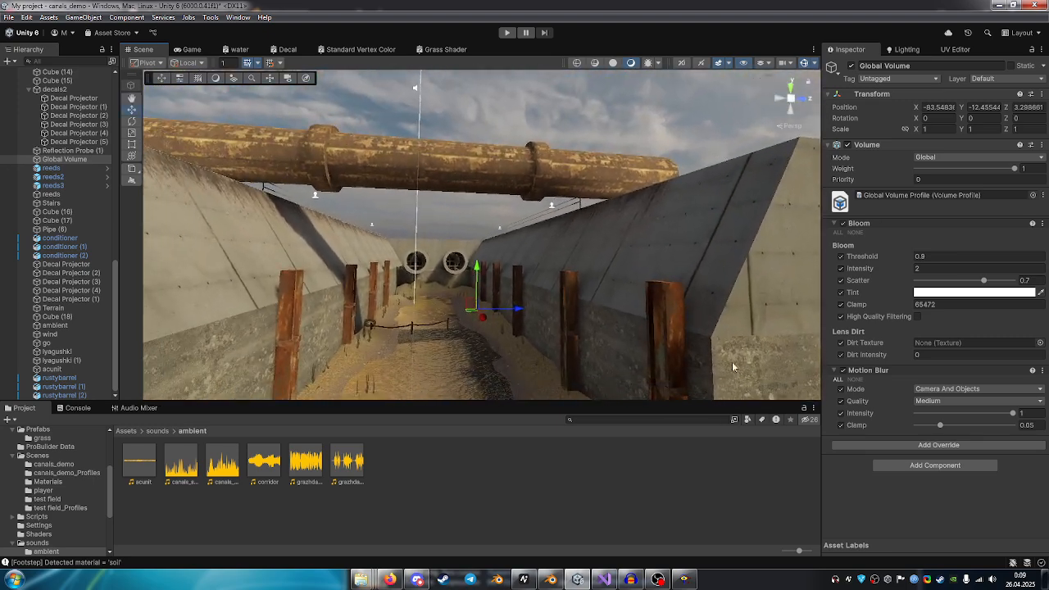